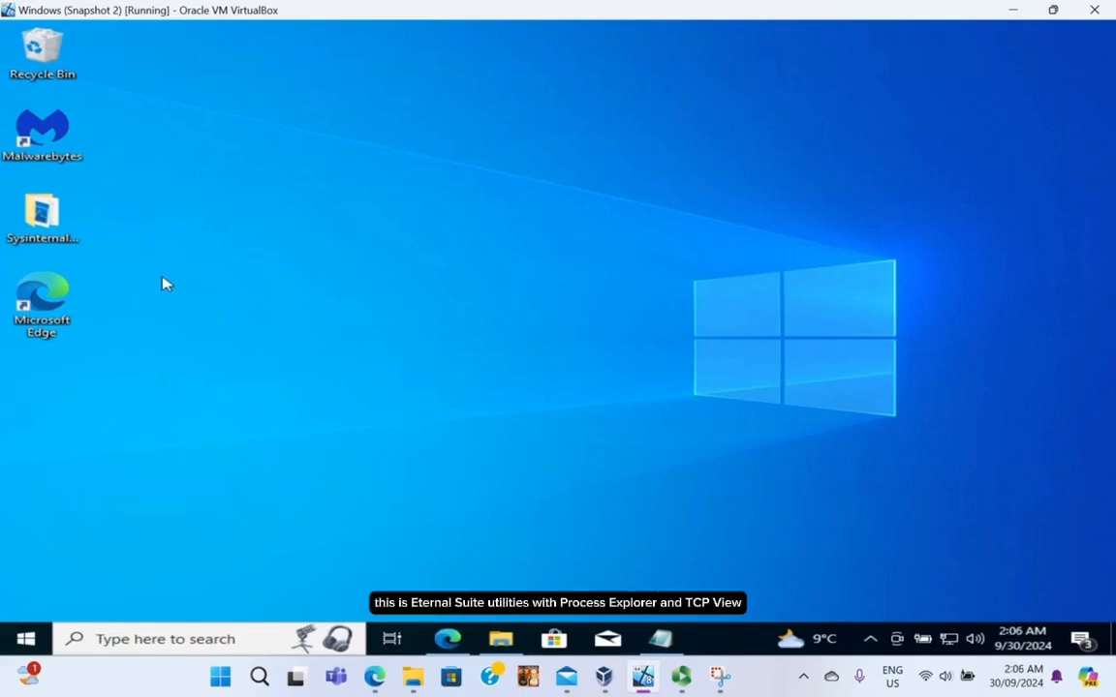
Step: Compare the downloaded Trojan archive's file name in Downloads with the SHA256 hash on the MalwareBazaar page in Edge
click(502, 640)
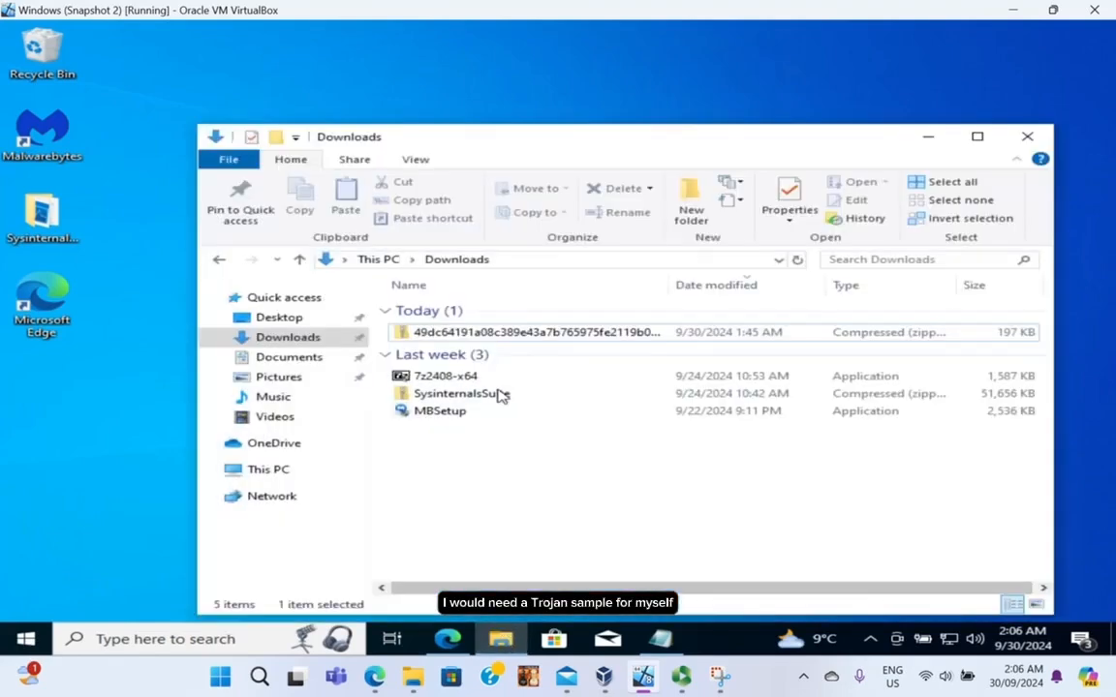
click(469, 333)
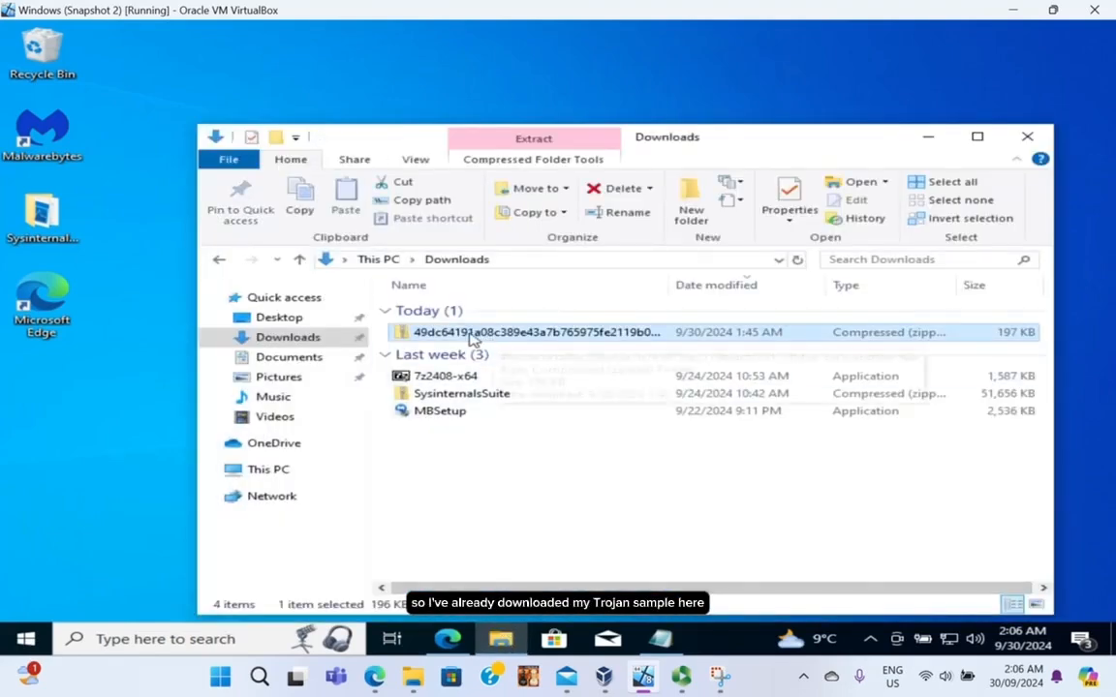
click(449, 649)
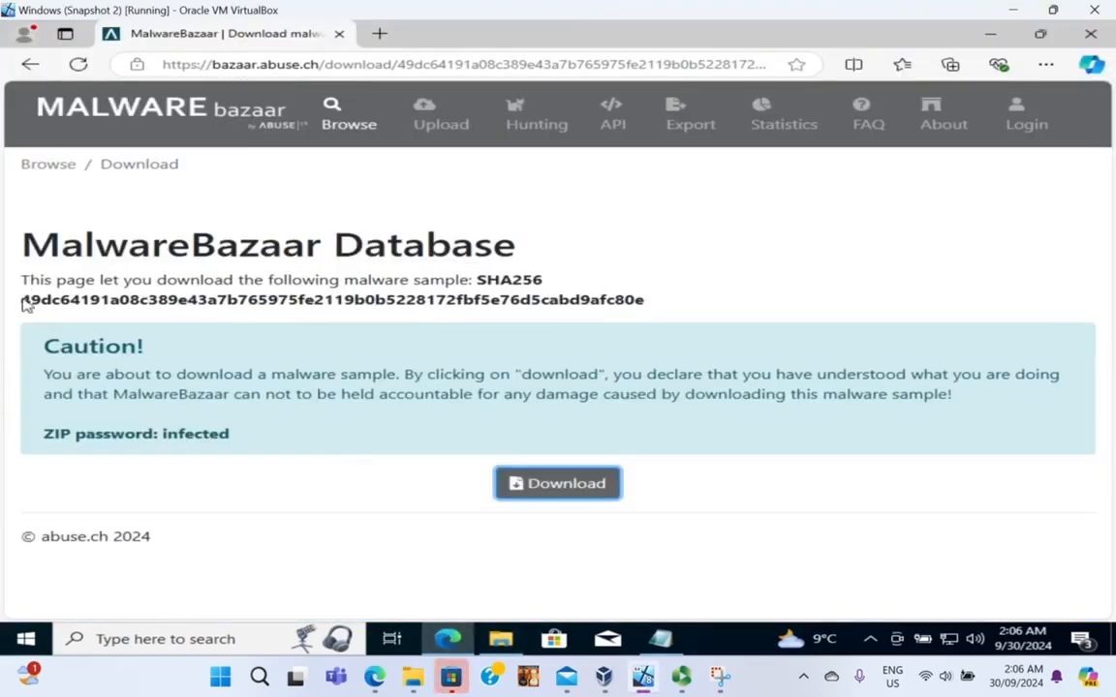
drag(21, 299, 655, 306)
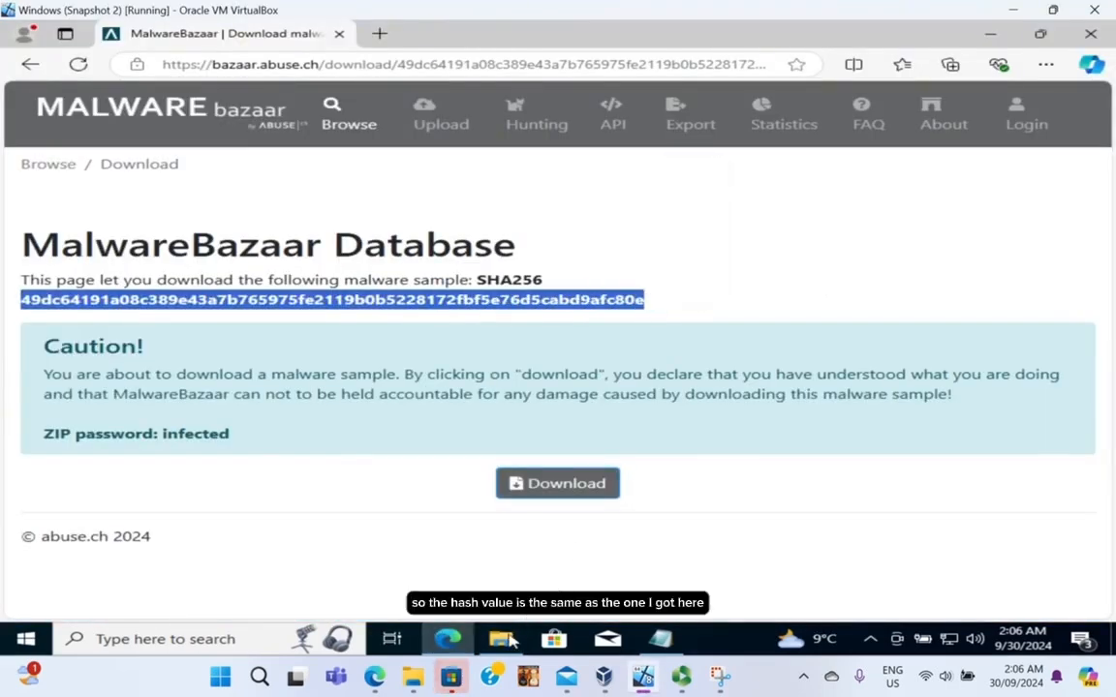
key(alt+Tab)
key(alt+Tab)
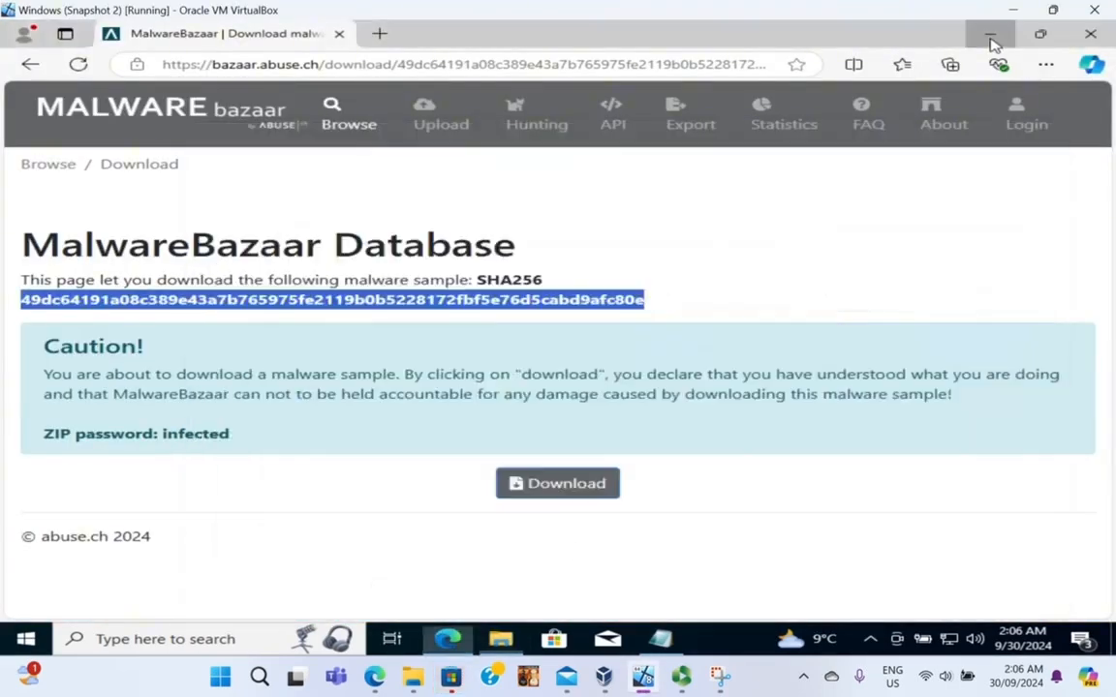
click(989, 34)
Step: Extract the 49dc64191a08c389... archive with 7-Zip into its own folder in Downloads, entering the archive password
right_click(479, 335)
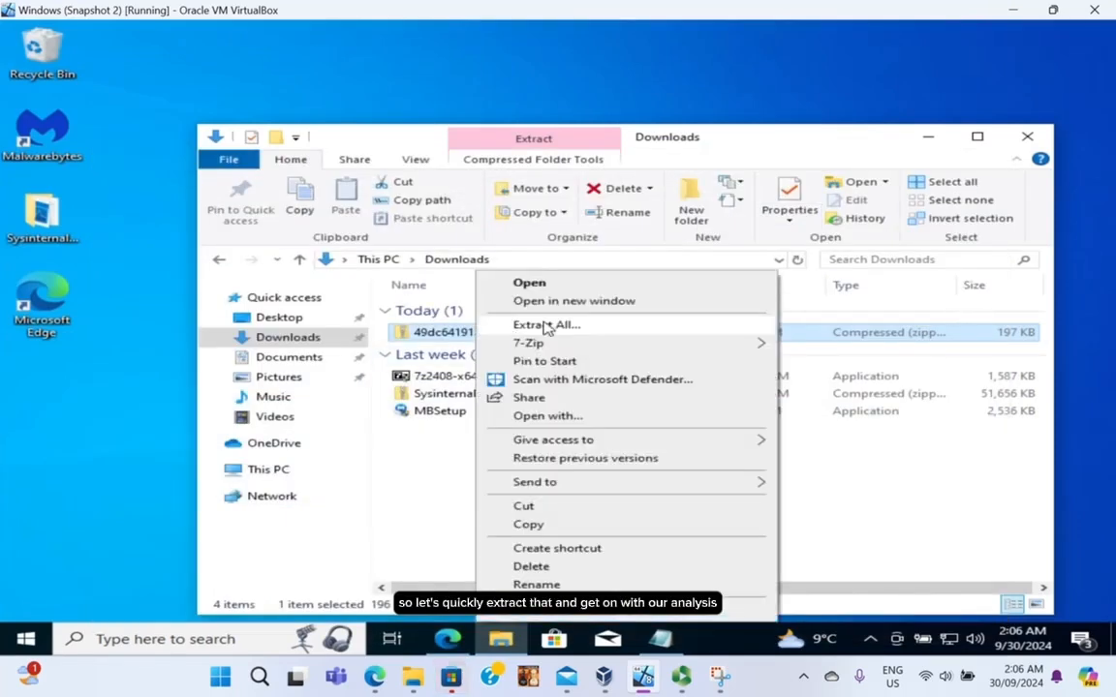
mouse_move(545, 345)
click(311, 382)
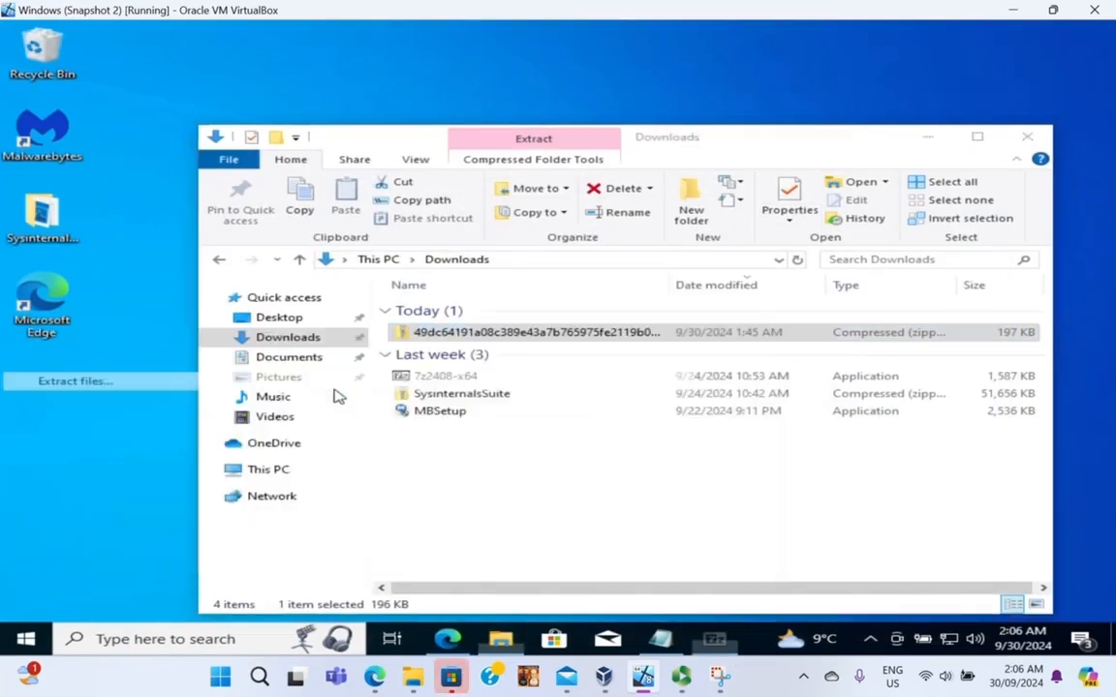
click(683, 301)
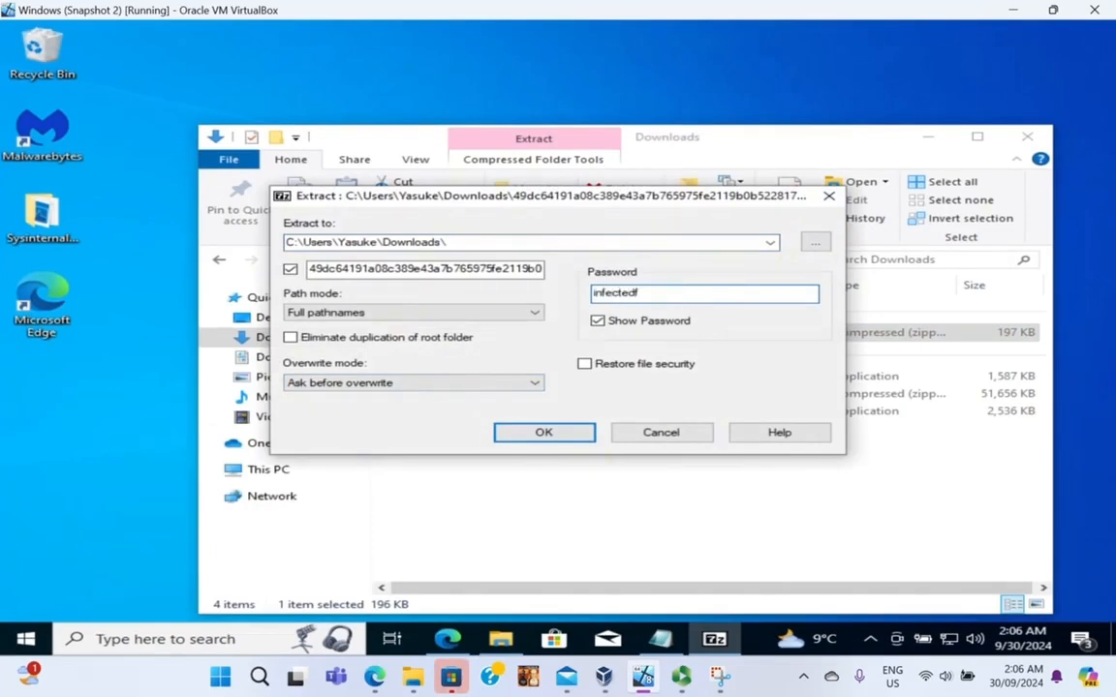
key(Return)
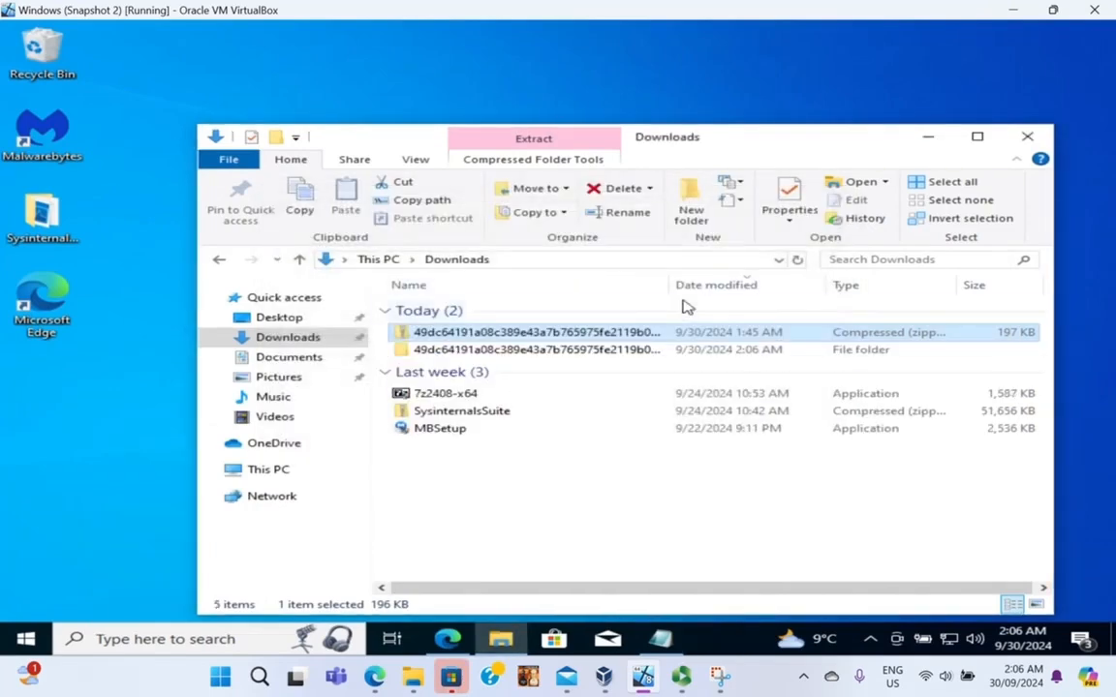
Step: Run the extracted 49dc64191a08c389... executable as administrator and allow it to make changes to the device
double_click(685, 349)
click(570, 312)
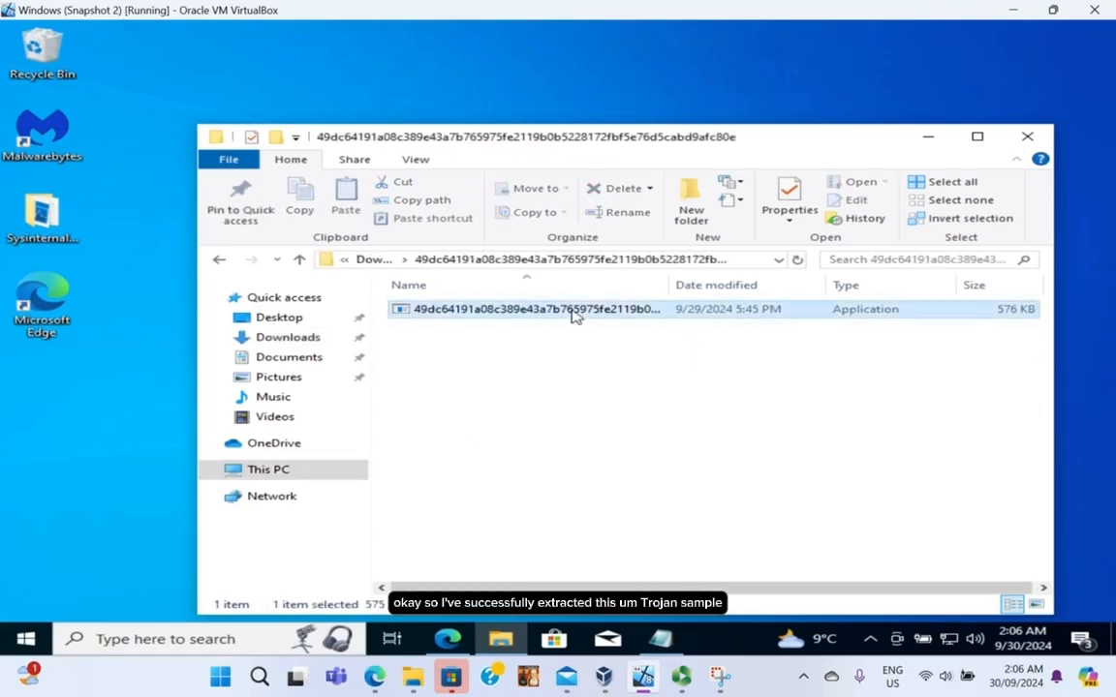
right_click(572, 312)
click(652, 308)
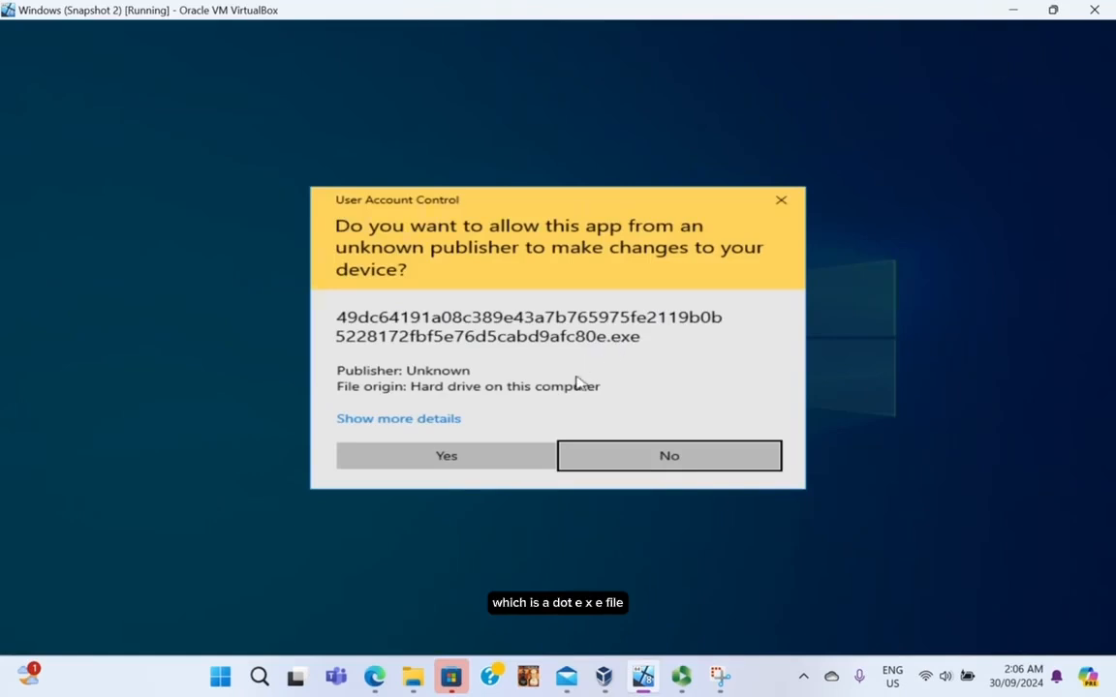
click(524, 456)
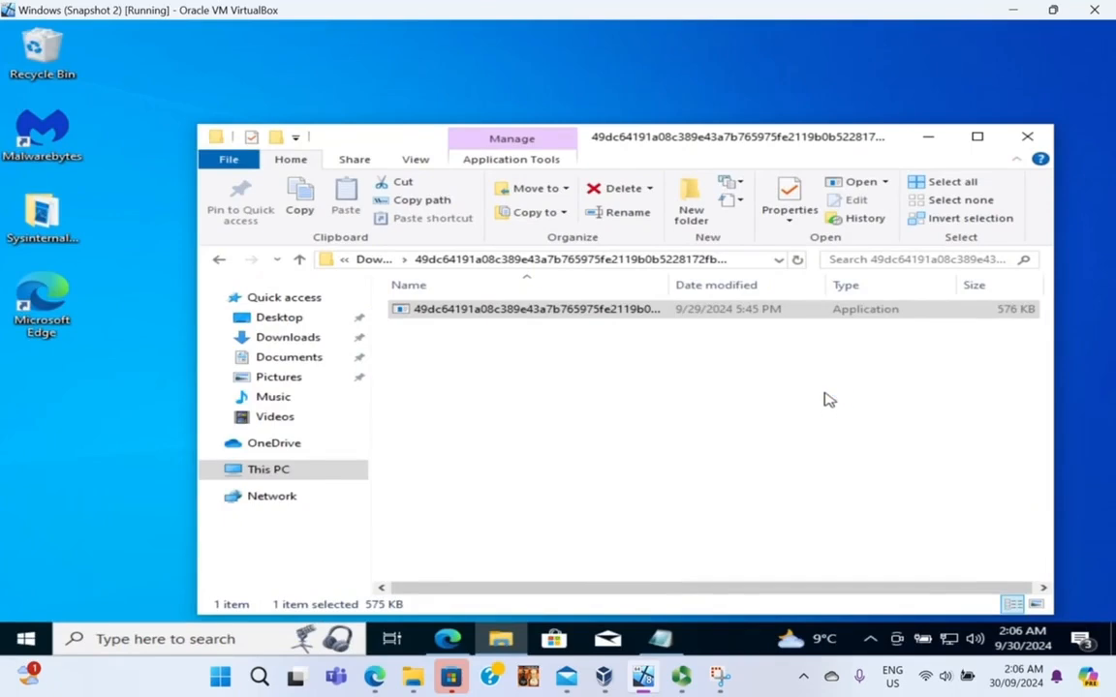
Step: Close the sample's folder window and refresh the desktop twice
click(1034, 138)
right_click(397, 269)
click(417, 317)
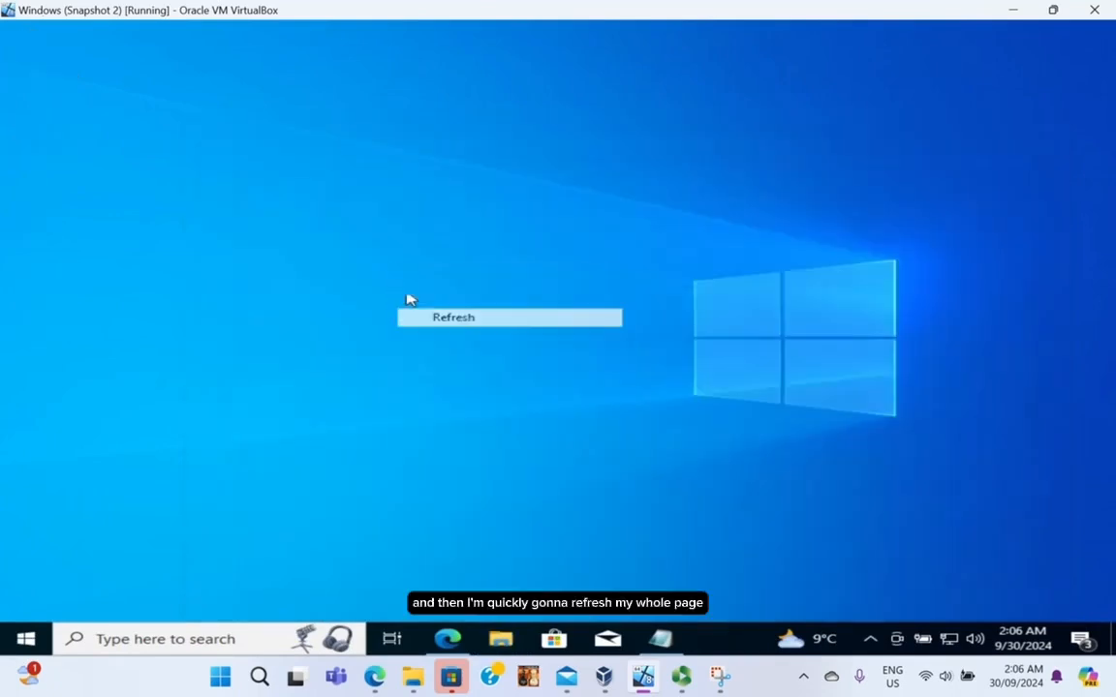
right_click(355, 264)
click(446, 316)
Step: Find procexp64 in the desktop's SysinternalsSuite folder by searching for "proc" and run it as administrator
double_click(42, 215)
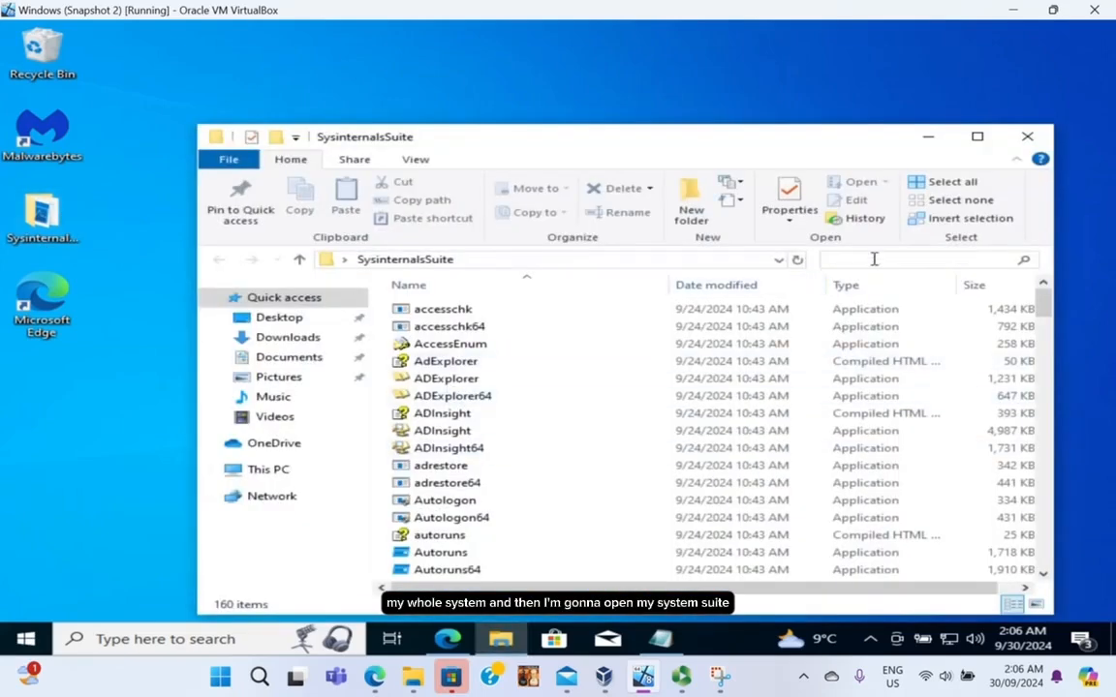
click(873, 259)
text(proc)
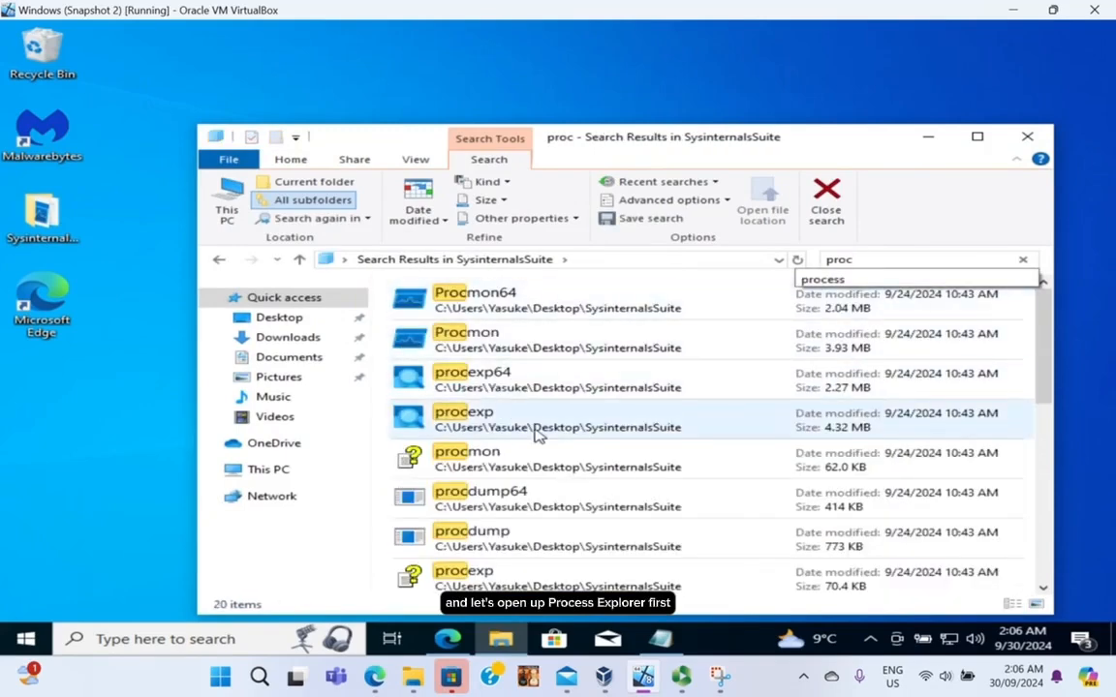
click(531, 386)
right_click(531, 386)
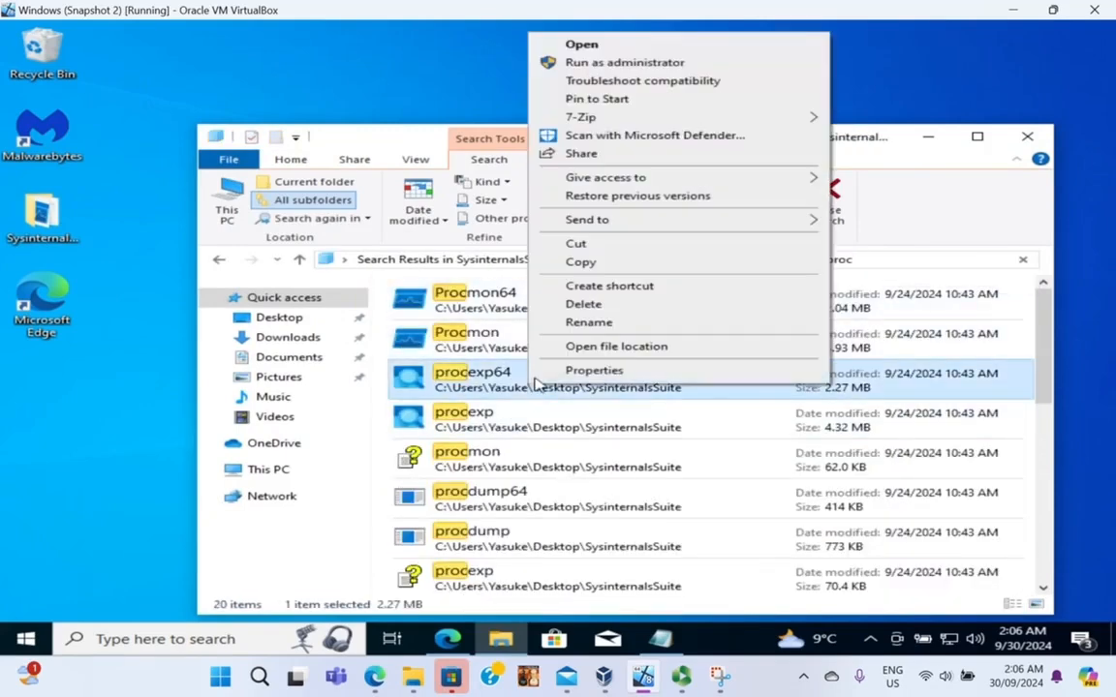
click(600, 72)
click(438, 444)
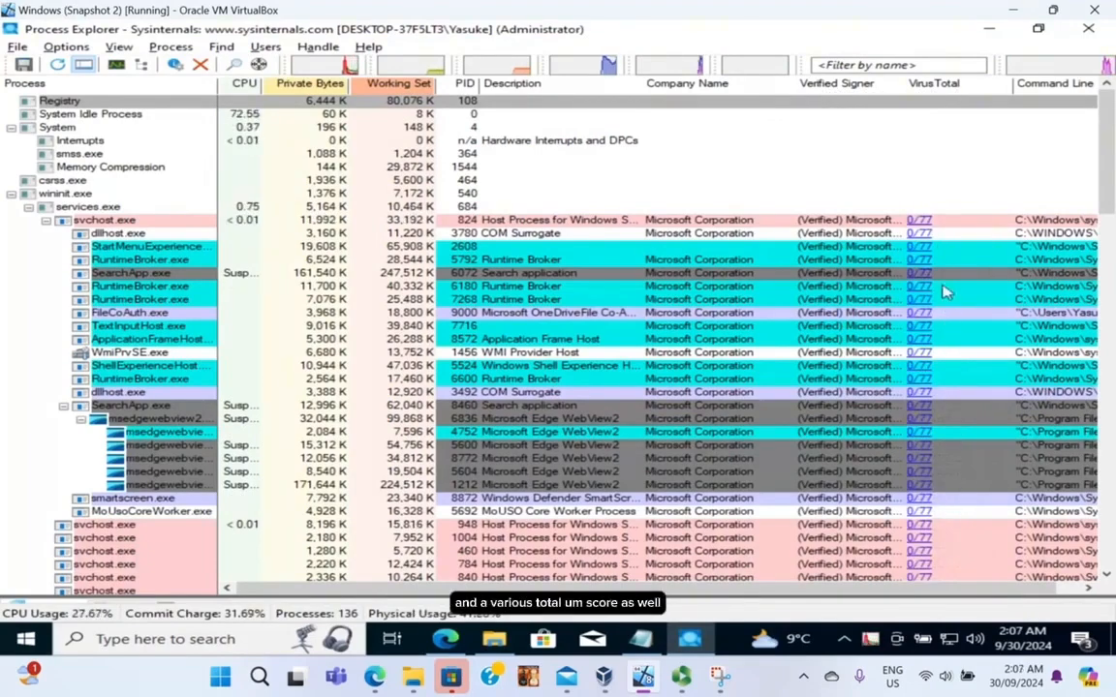
Step: Look through the whole process list for entries with suspicious VirusTotal scores or missing verified signers
scroll(946, 301, down, 6)
scroll(946, 308, up, 4)
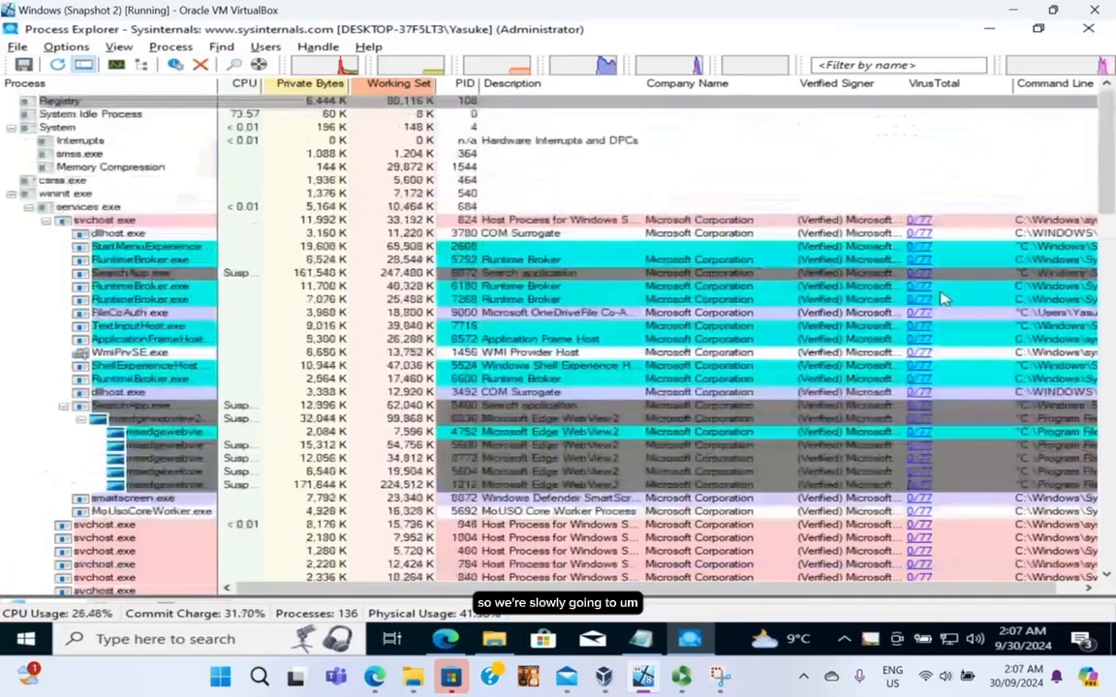
scroll(946, 300, down, 5)
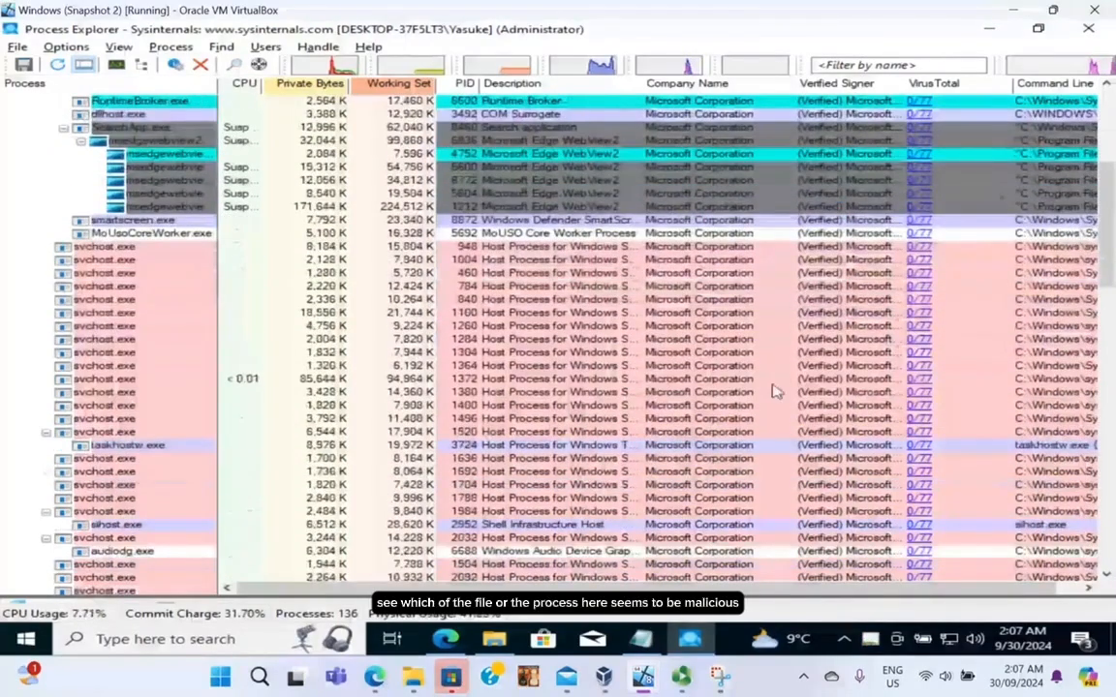
scroll(765, 382, down, 1)
scroll(765, 382, down, 10)
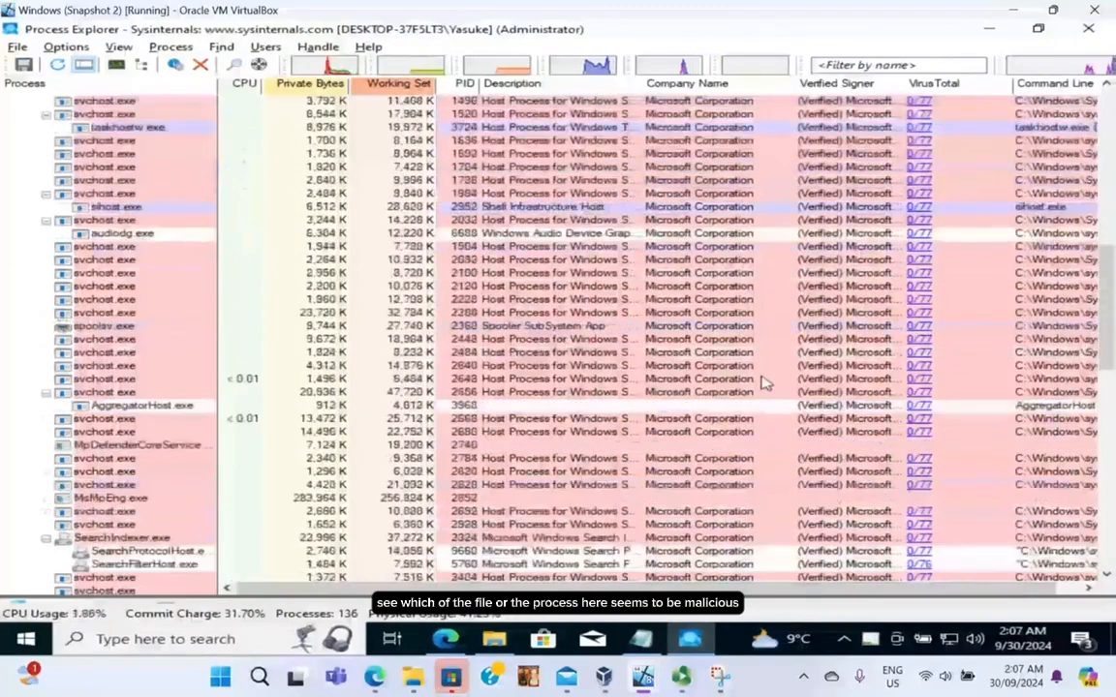
scroll(765, 383, down, 8)
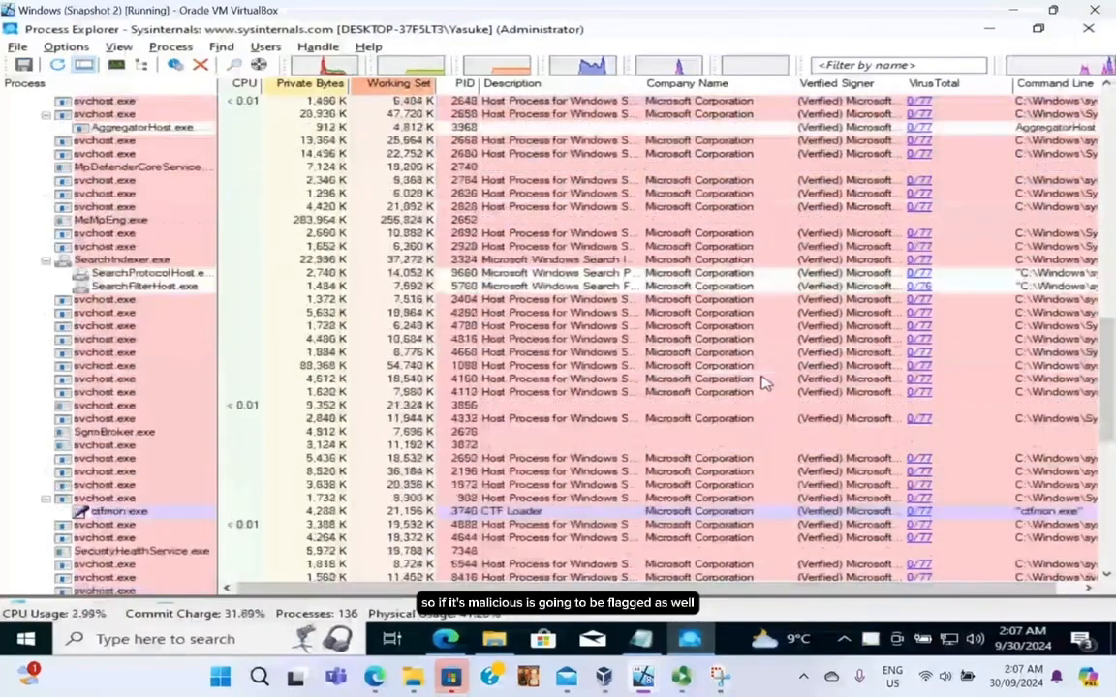
scroll(765, 383, down, 6)
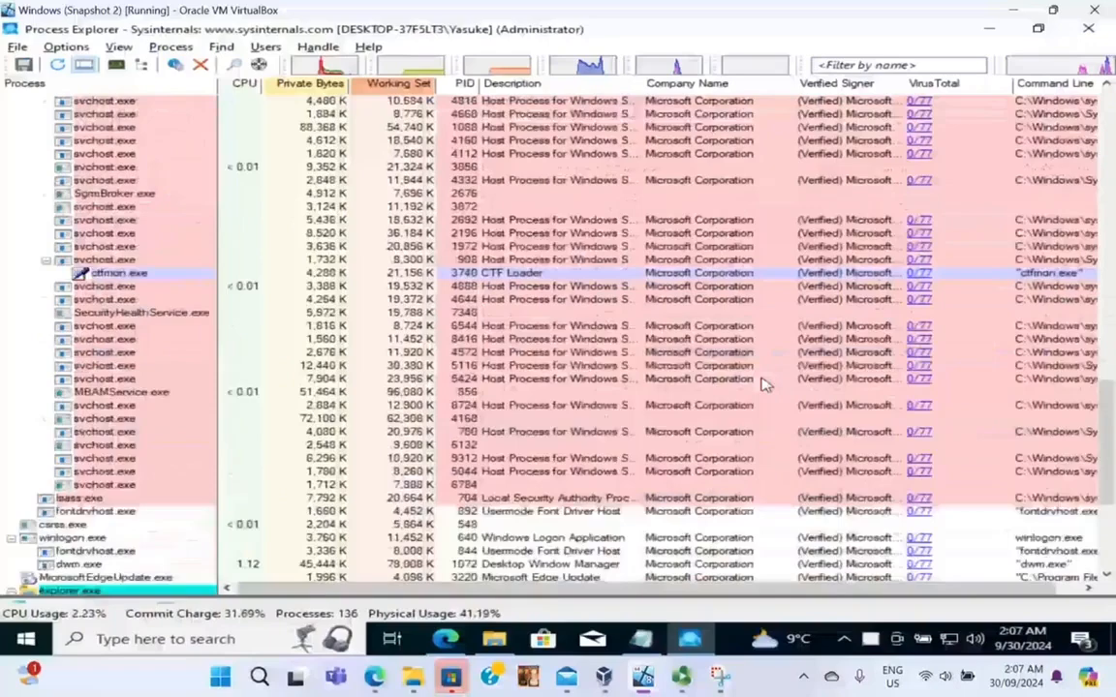
scroll(765, 382, down, 2)
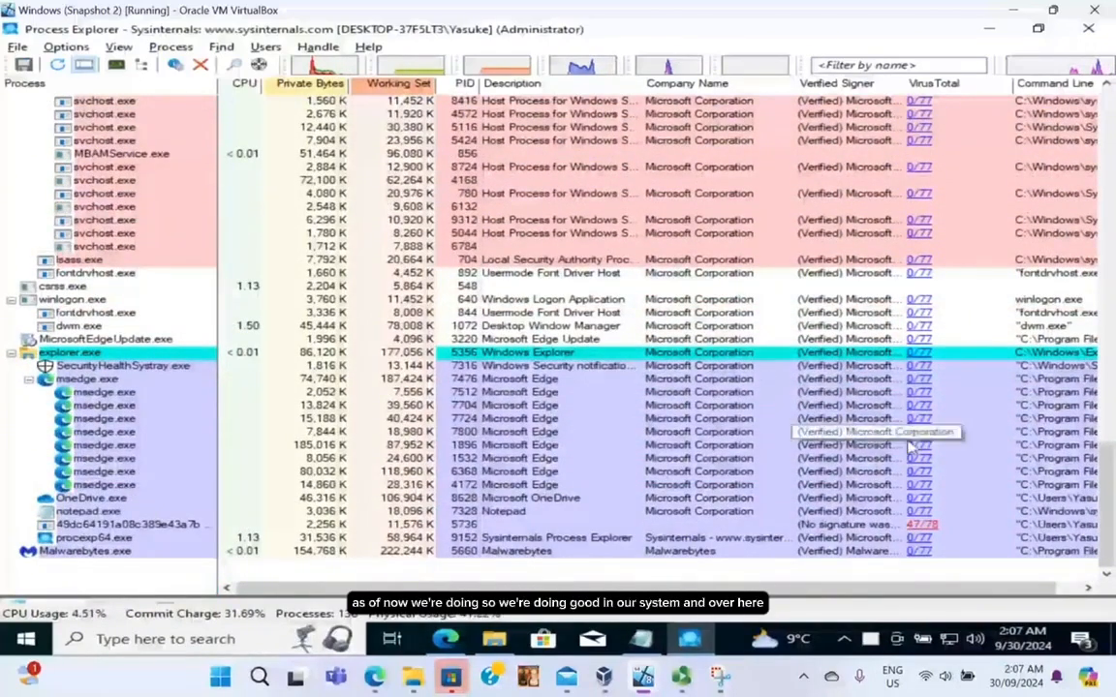
Step: Select the 49dc64191a08c389... process, enlarge the lower pane to nearly full height, and review its handles
click(899, 526)
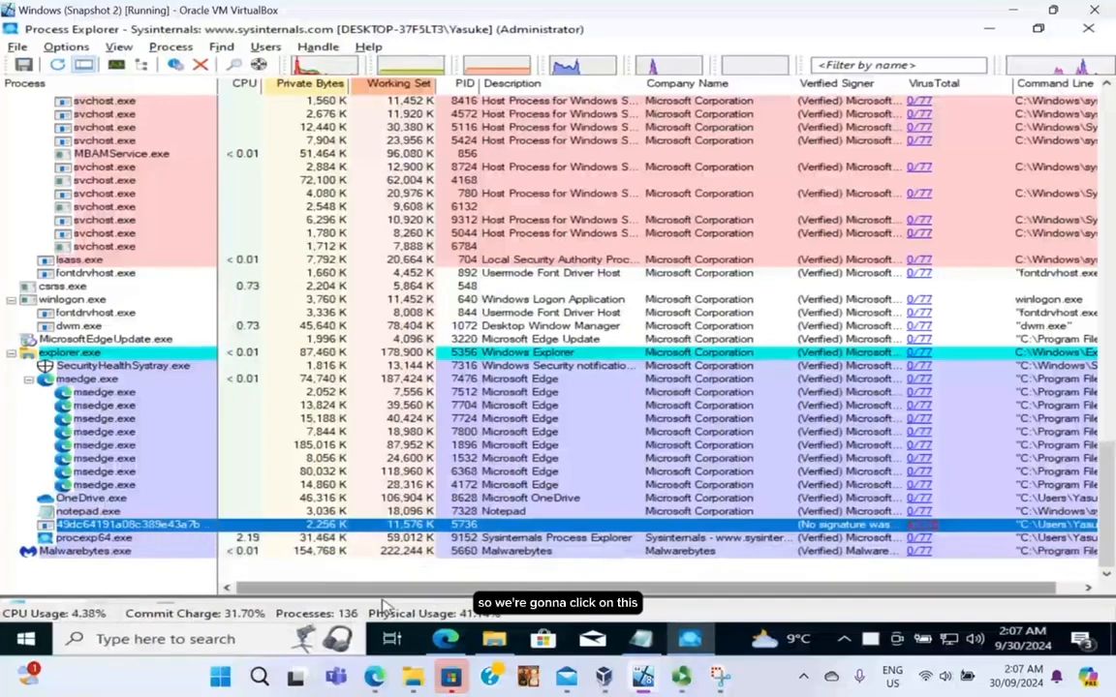
drag(384, 600, 475, 123)
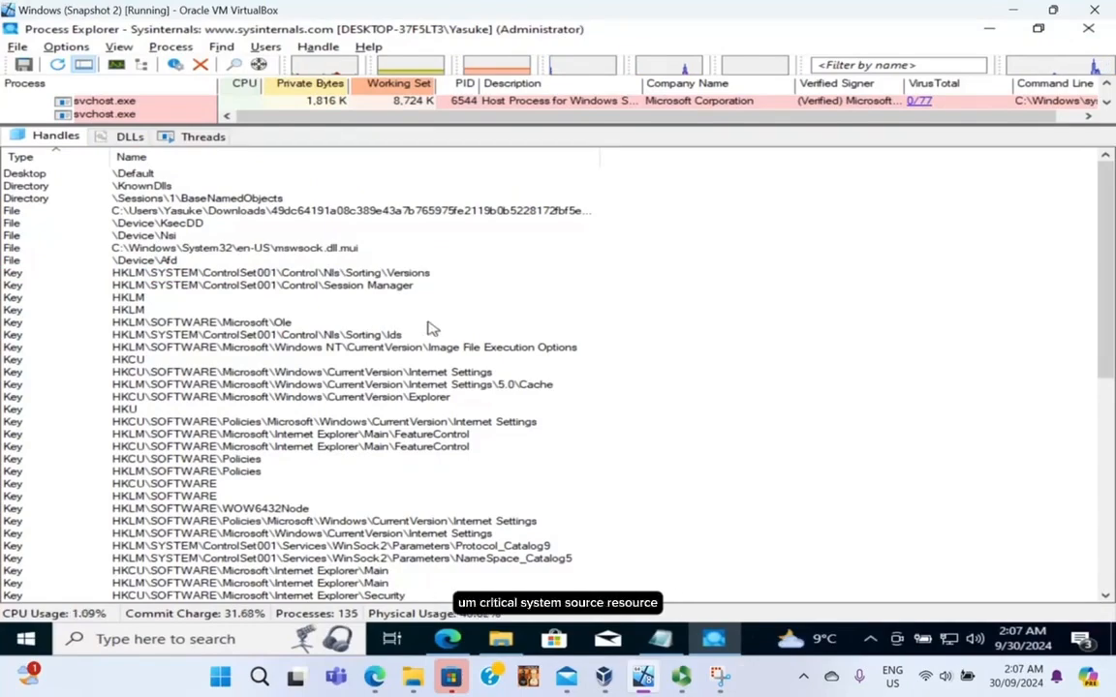
scroll(266, 406, down, 11)
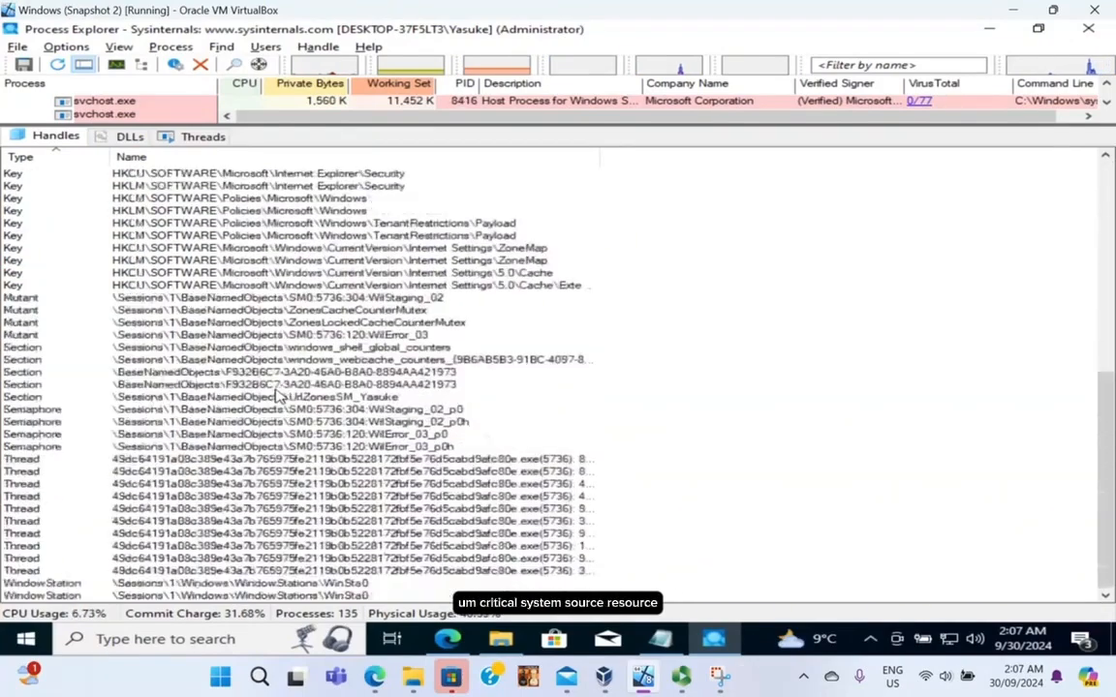
scroll(278, 395, up, 11)
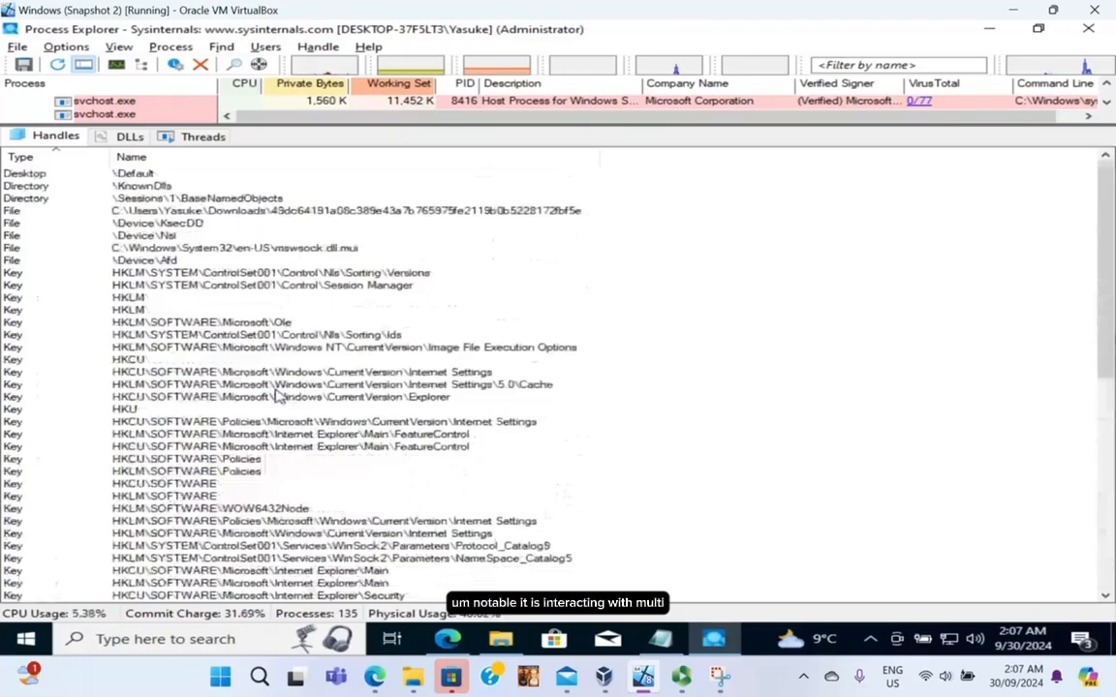
scroll(278, 395, down, 4)
scroll(278, 395, up, 6)
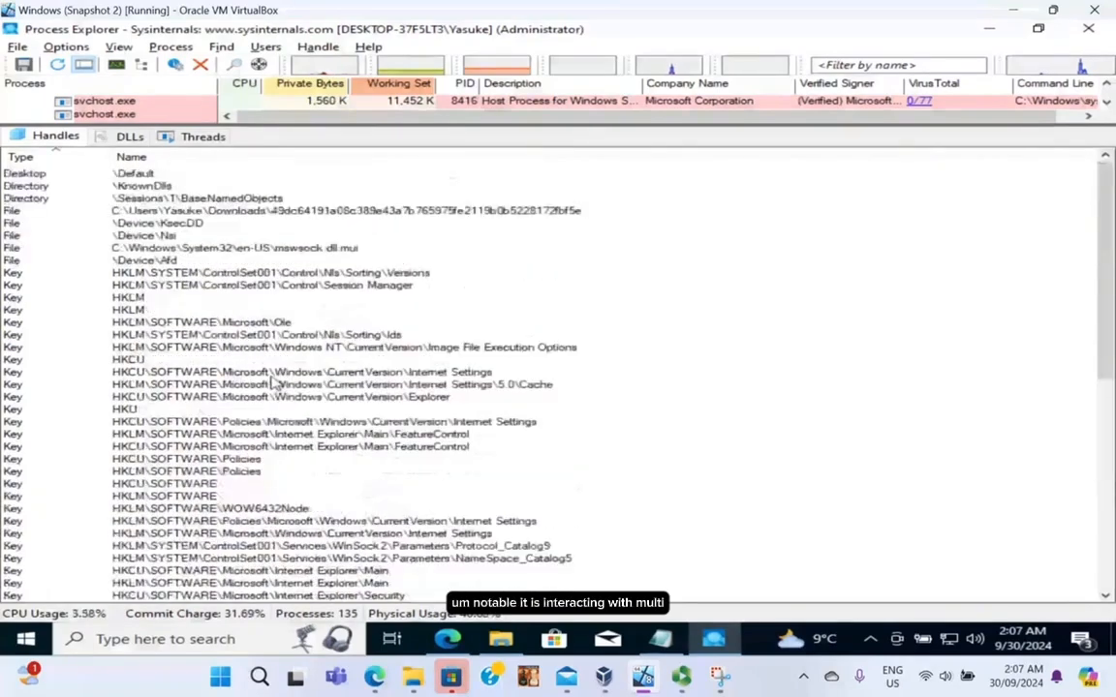
Step: Examine the sample's registry key handles, including Image File Execution Options and CurrentVersion\Explorer, and its BaseNamedObjects directory handle
click(28, 274)
click(70, 322)
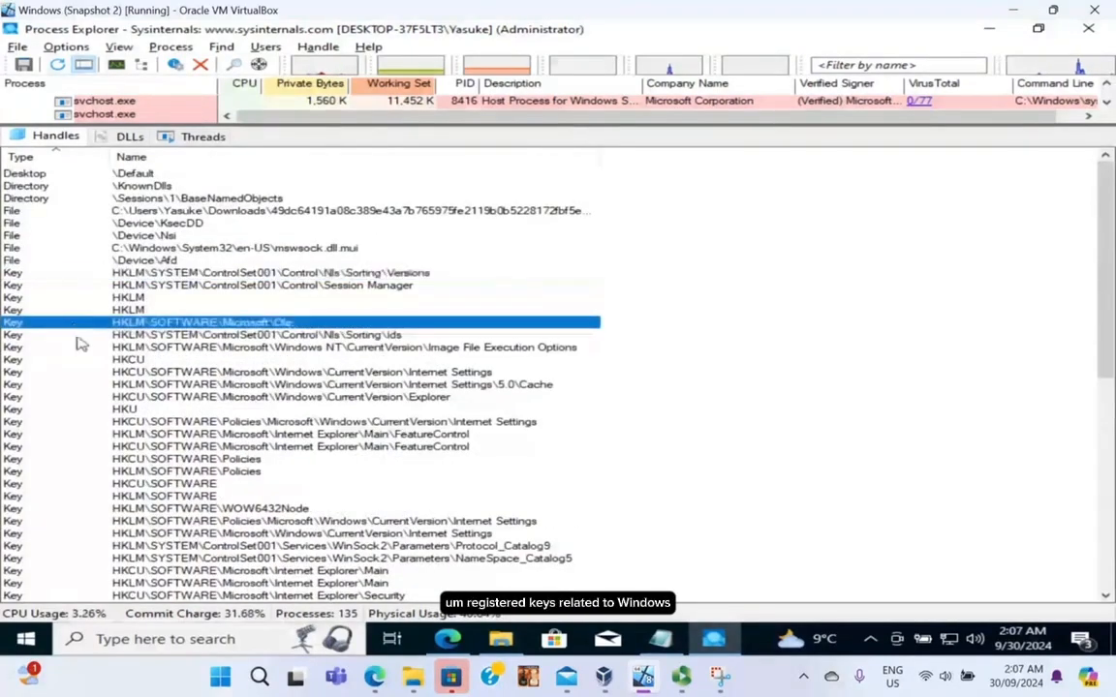
click(100, 372)
click(151, 410)
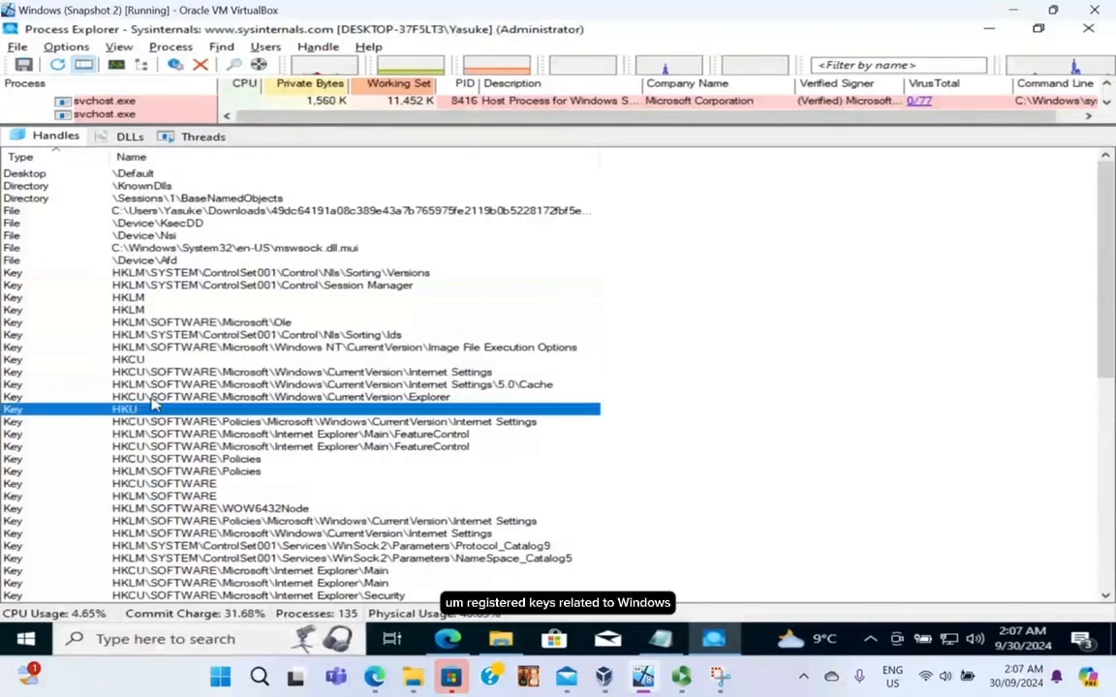
click(419, 348)
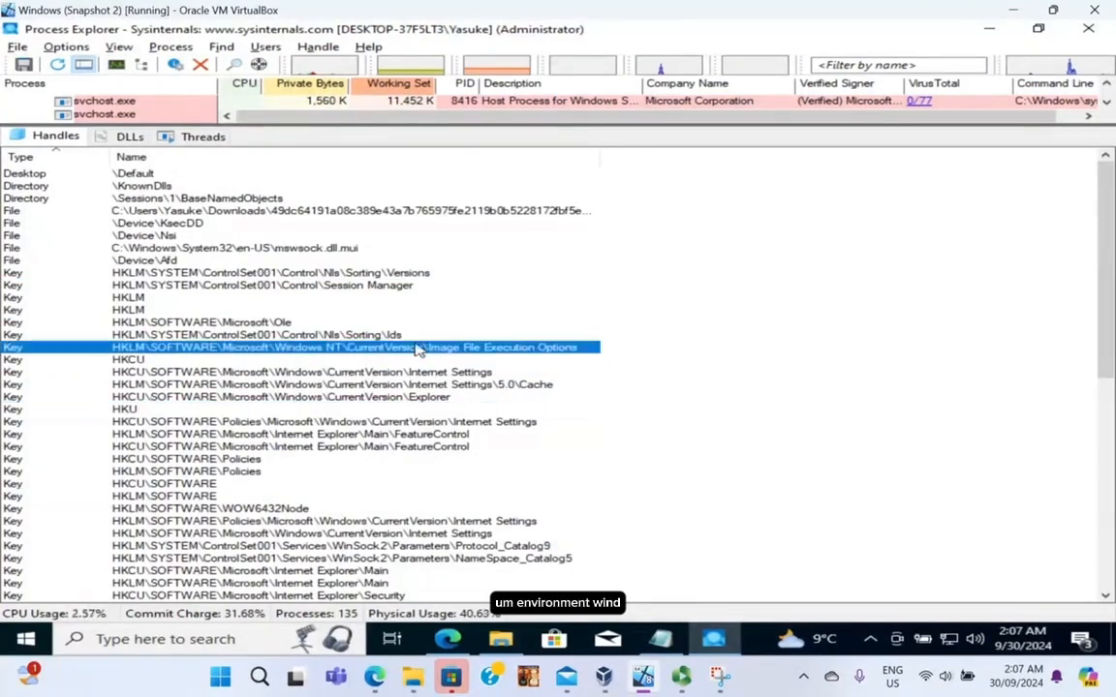
click(360, 398)
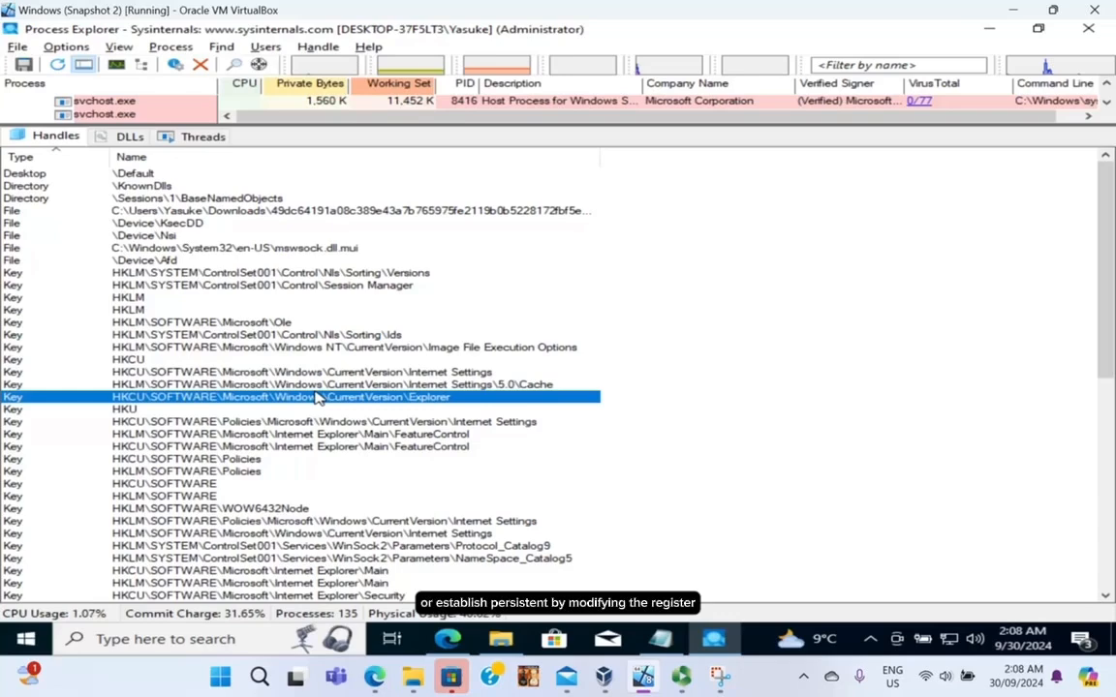
click(204, 199)
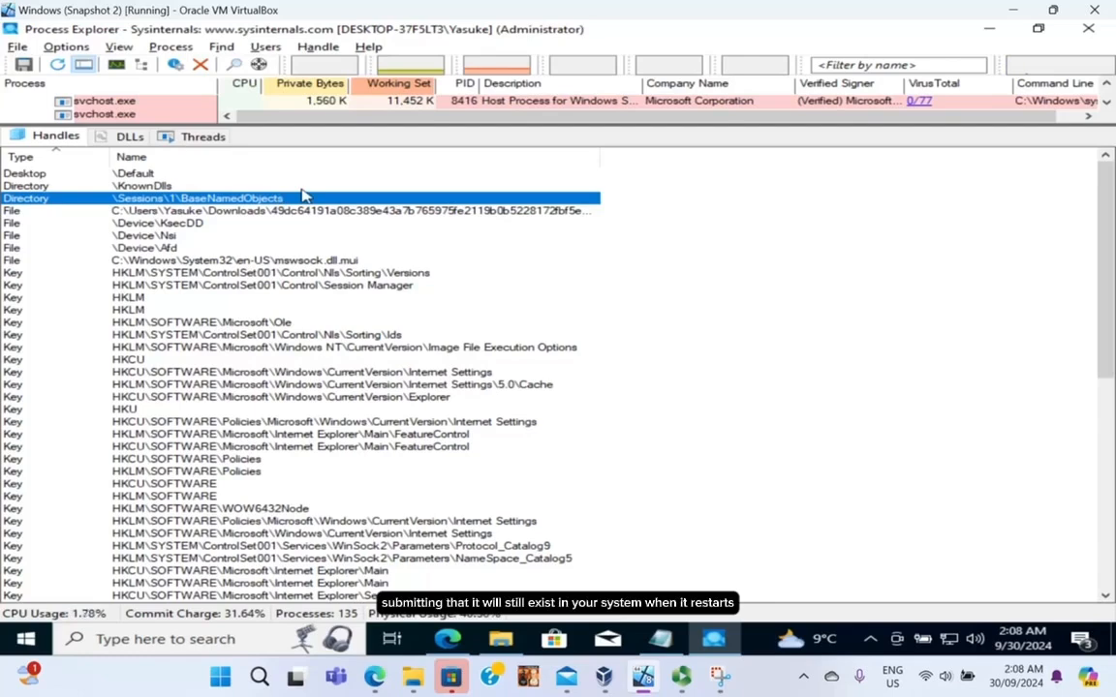
Step: Show the DLLs loaded by the sample and review their descriptions, paths, signers and VirusTotal status
click(125, 141)
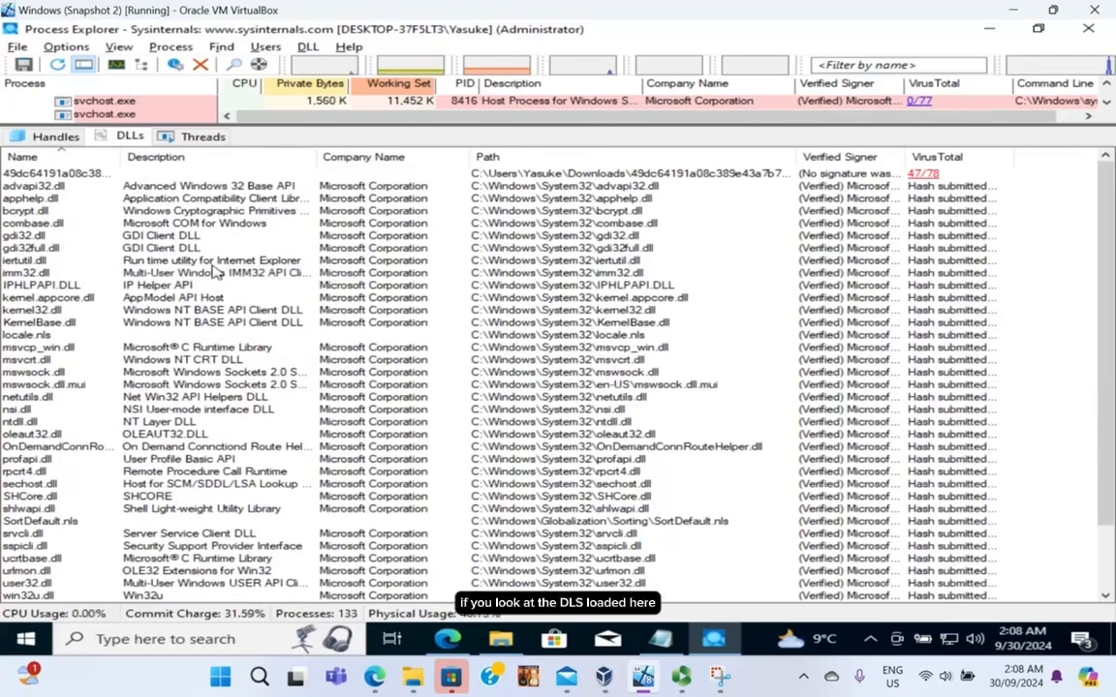
scroll(250, 251, down, 2)
scroll(511, 363, up, 2)
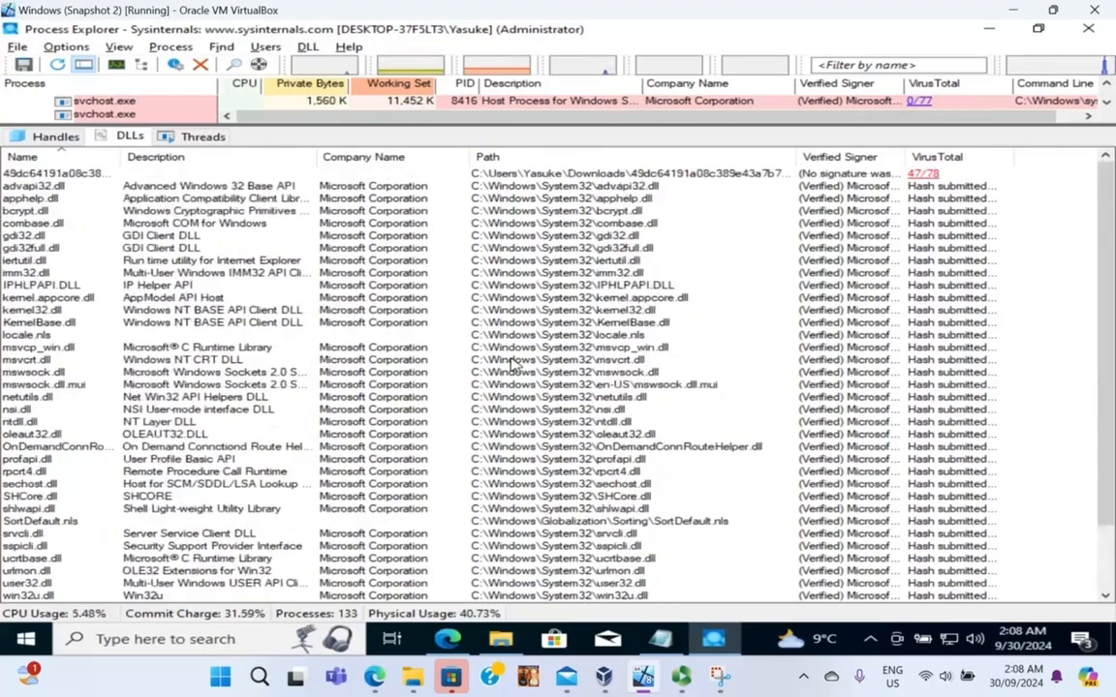
Step: Examine the kernel32.dll and mswsock.dll entries among the sample's DLLs and compare the signers and VirusTotal scores across the list
click(43, 311)
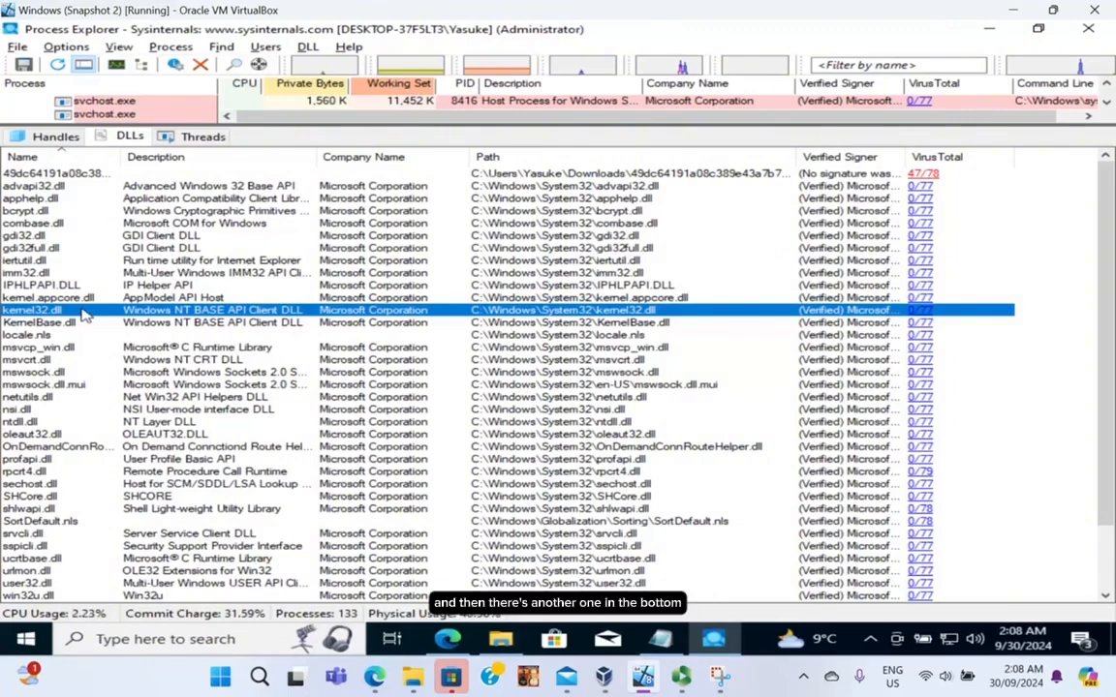
scroll(85, 312, down, 2)
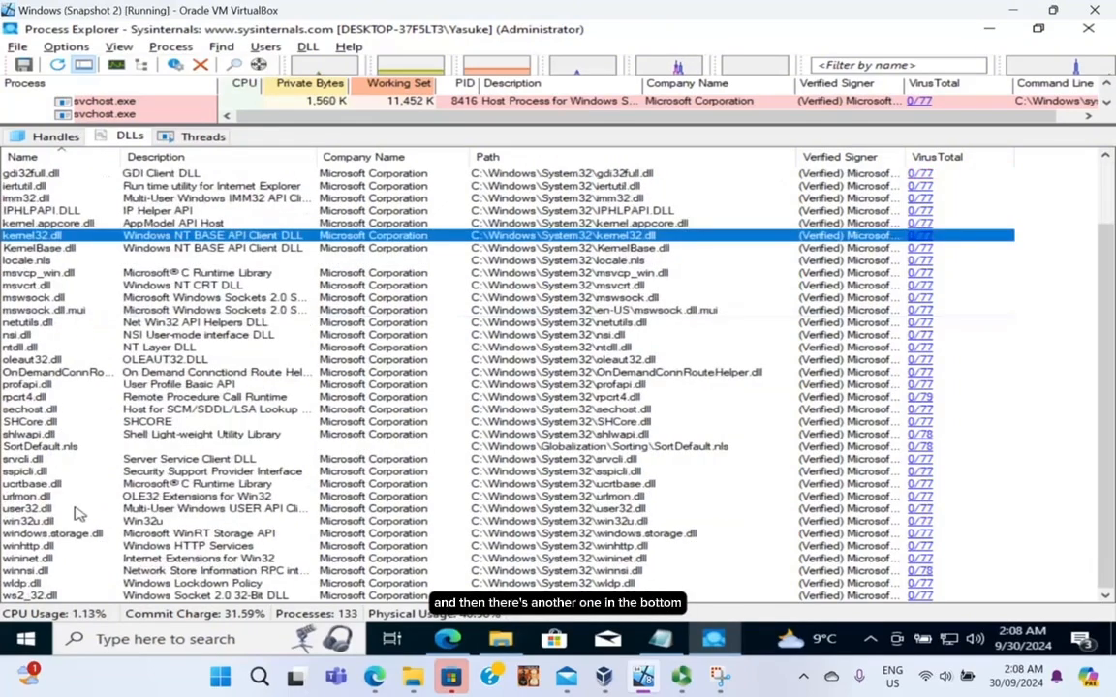
click(34, 297)
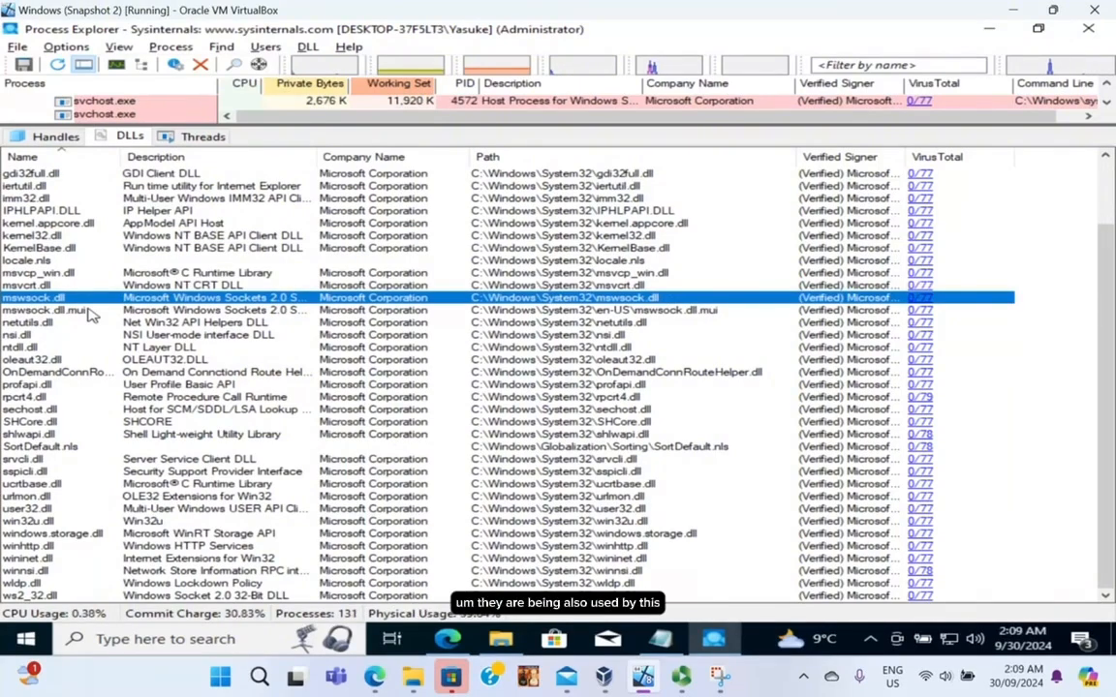
scroll(71, 264, up, 2)
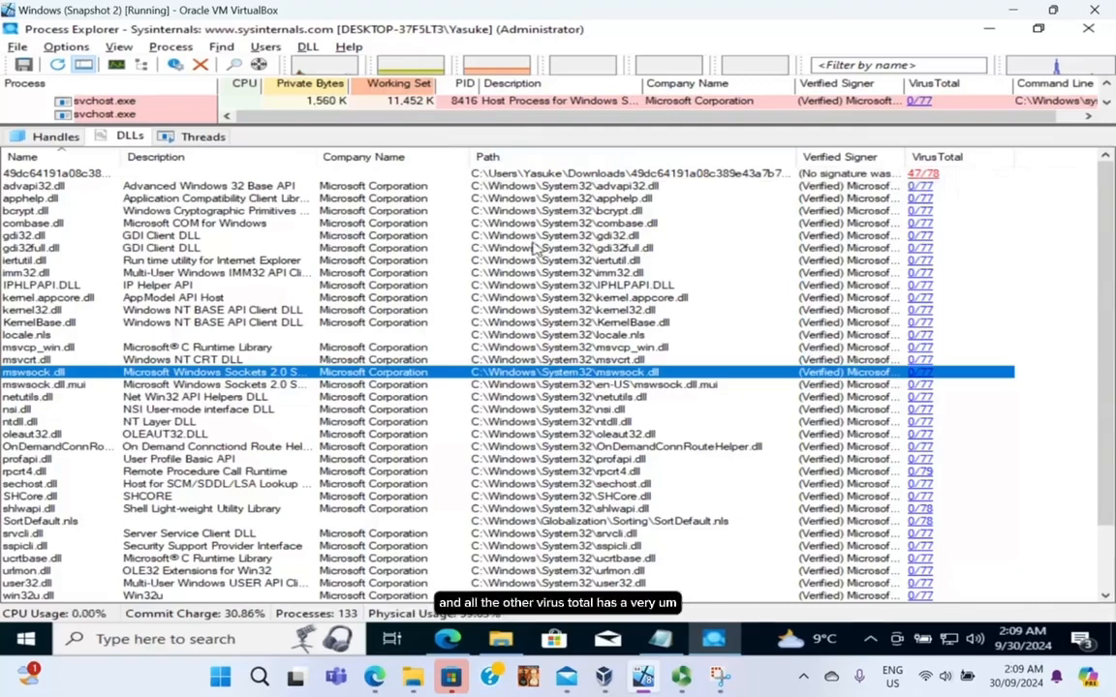
scroll(853, 278, down, 2)
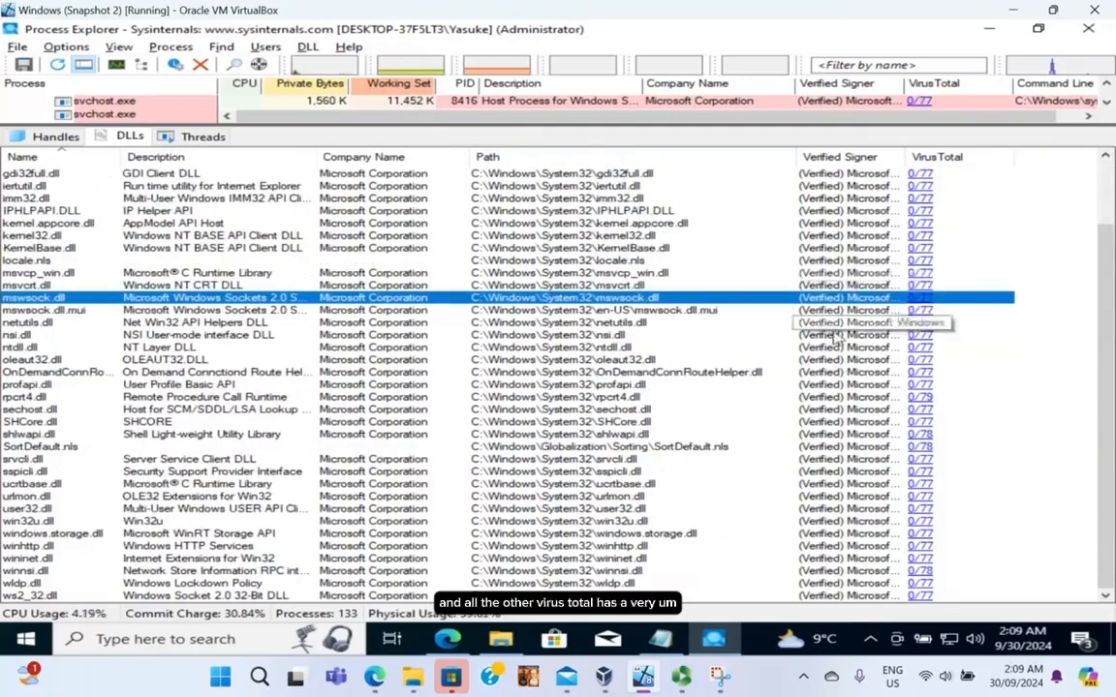
scroll(853, 275, up, 2)
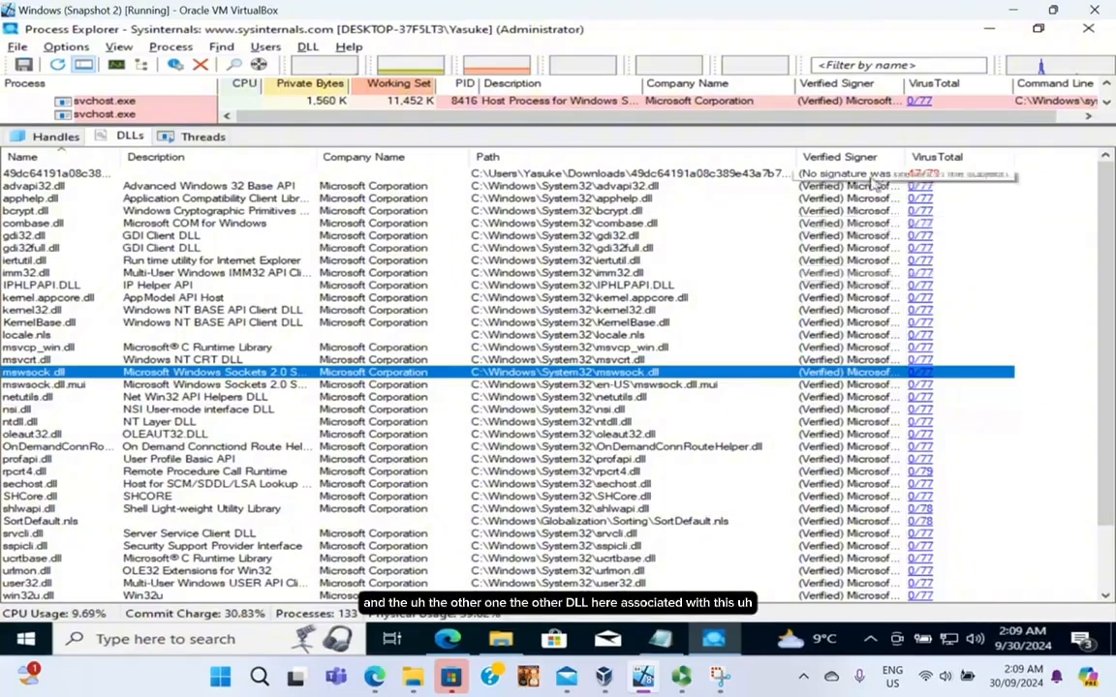
Step: Compare the sample's own executable entry with the bcrypt.dll and imm32.dll entries in the DLL list
click(111, 212)
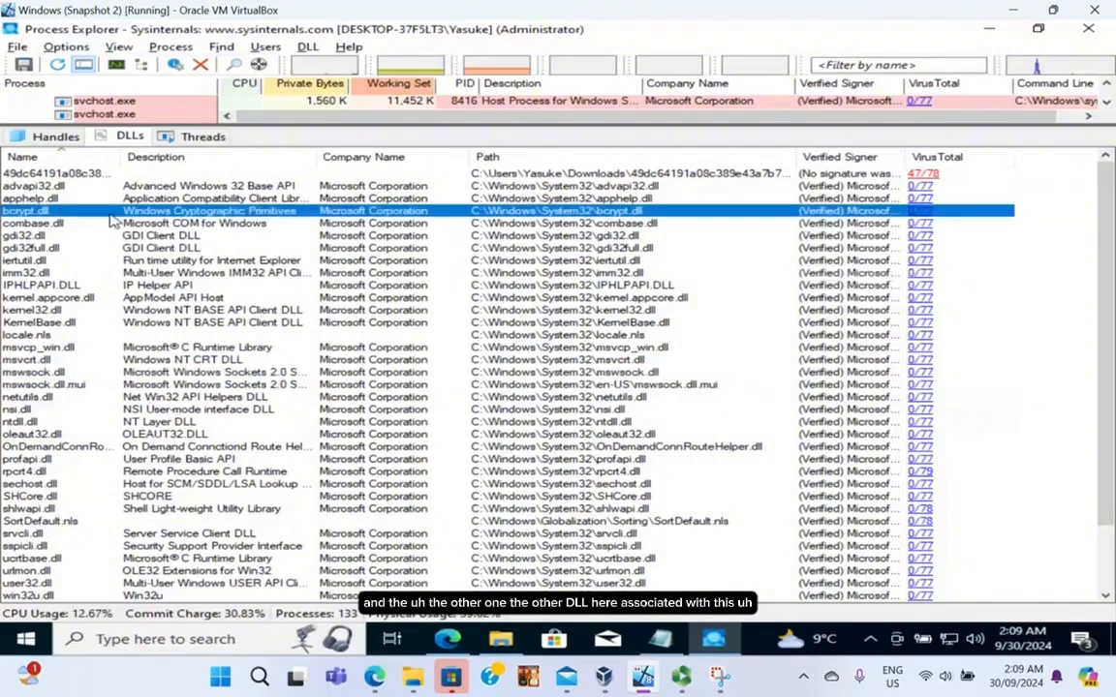
click(24, 174)
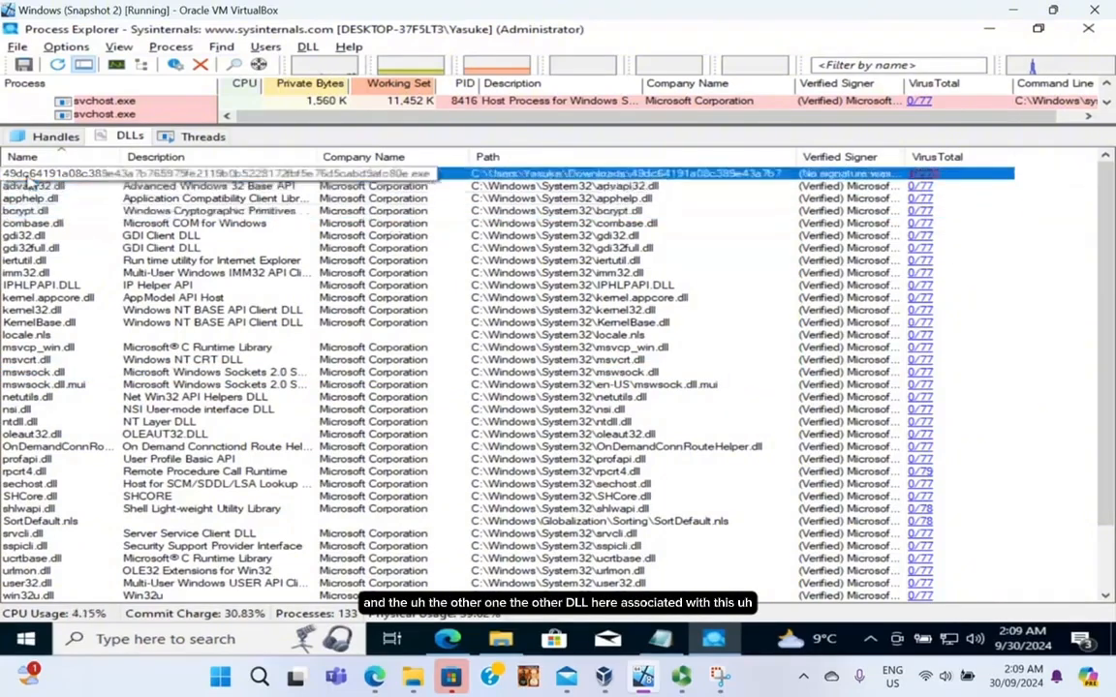
click(668, 272)
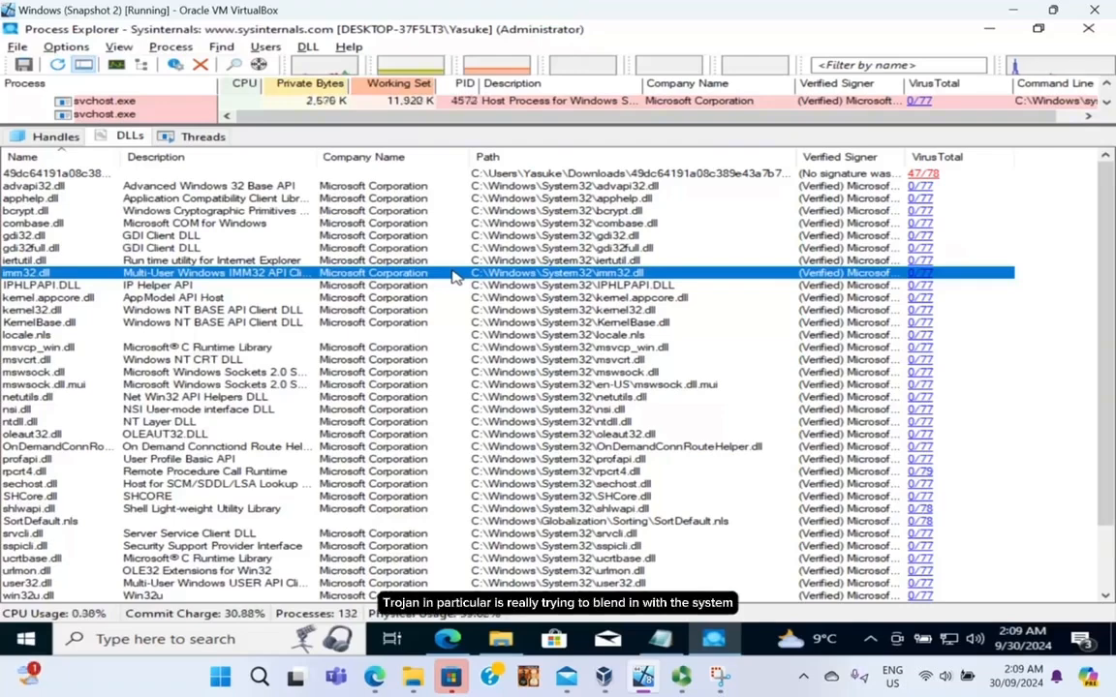
Step: Enlarge the process list, open the sample's VirusTotal report, and review its threat category, family labels and security vendors' detections
drag(474, 125, 444, 495)
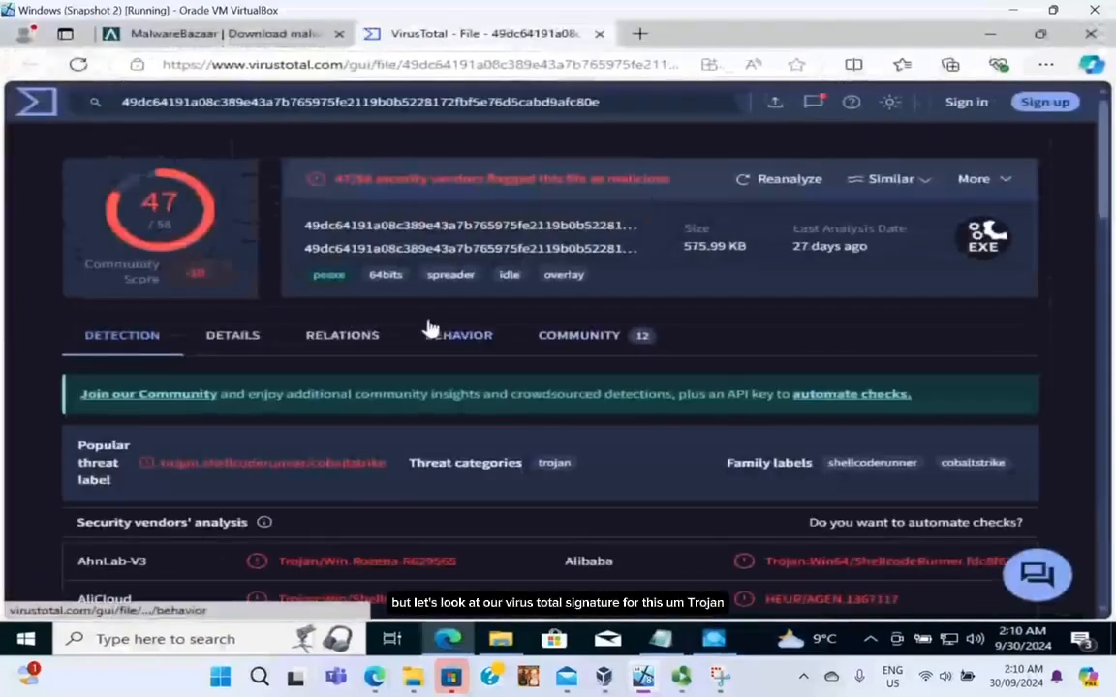
scroll(429, 329, down, 3)
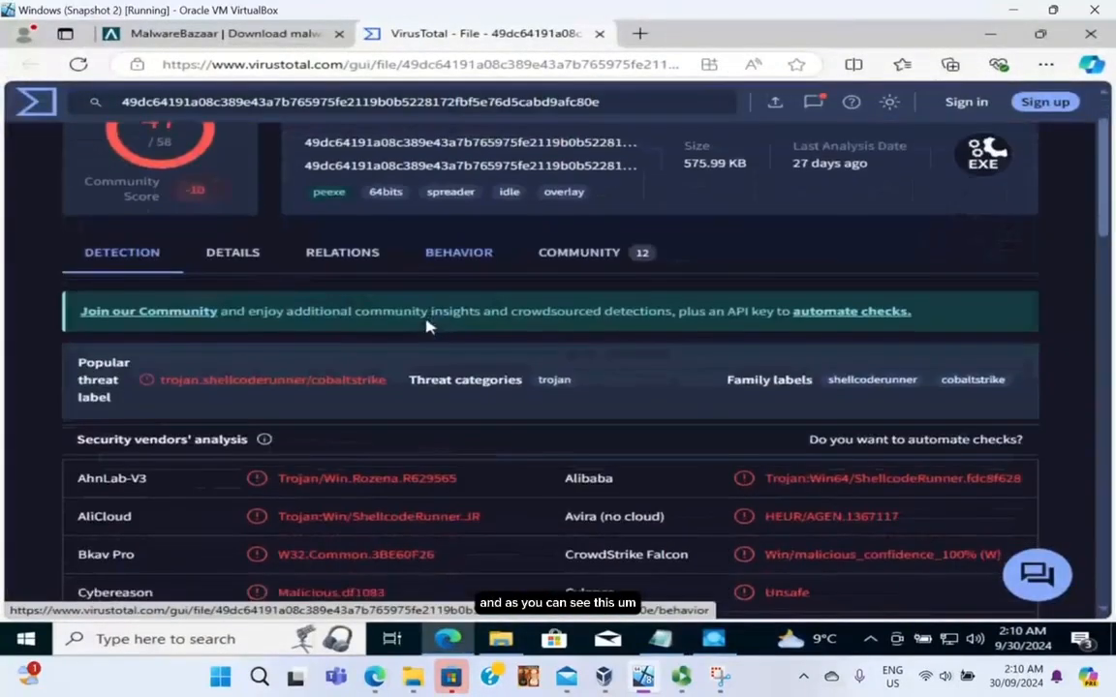
scroll(429, 329, up, 3)
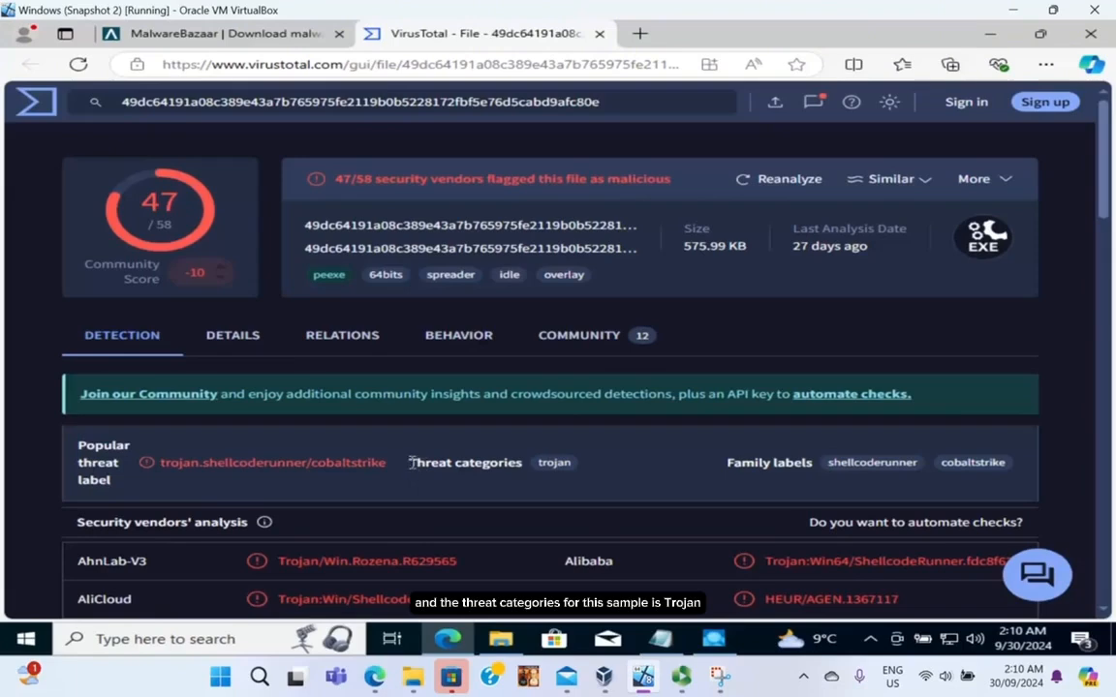
click(619, 473)
drag(730, 478, 976, 477)
click(980, 484)
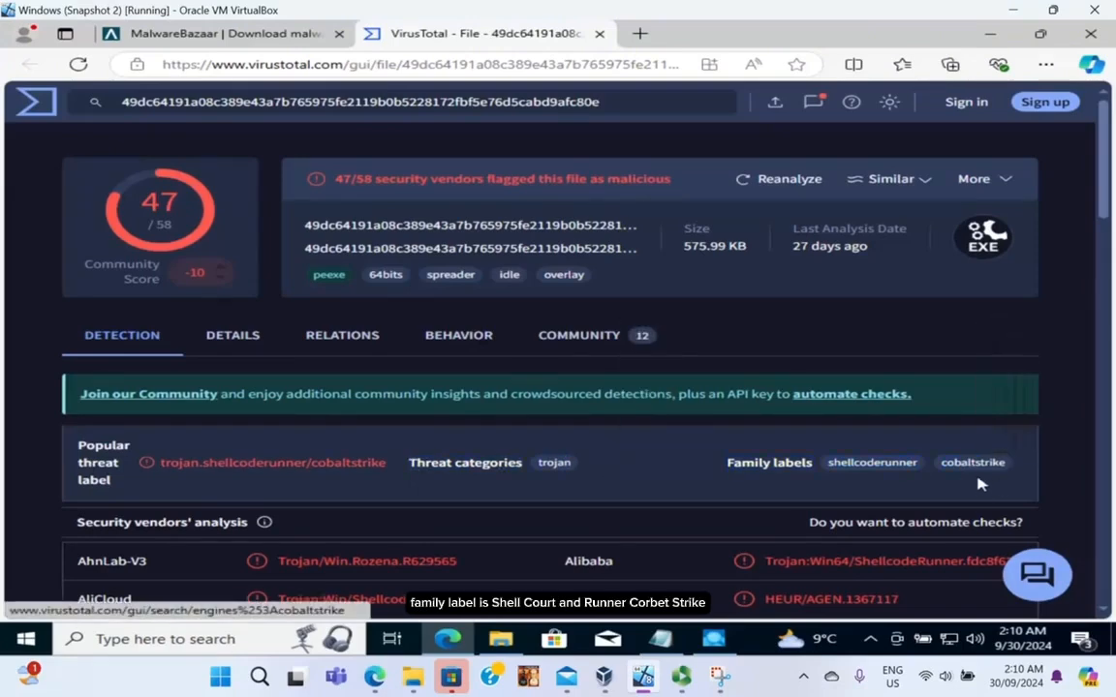
scroll(329, 161, down, 1)
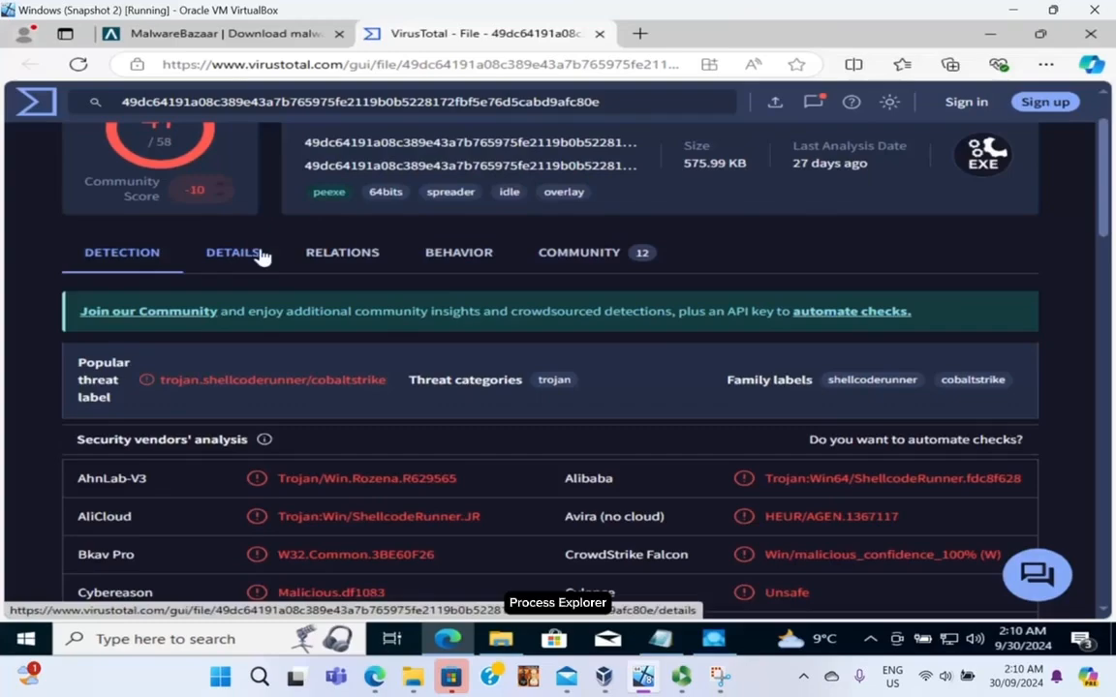
scroll(318, 309, down, 7)
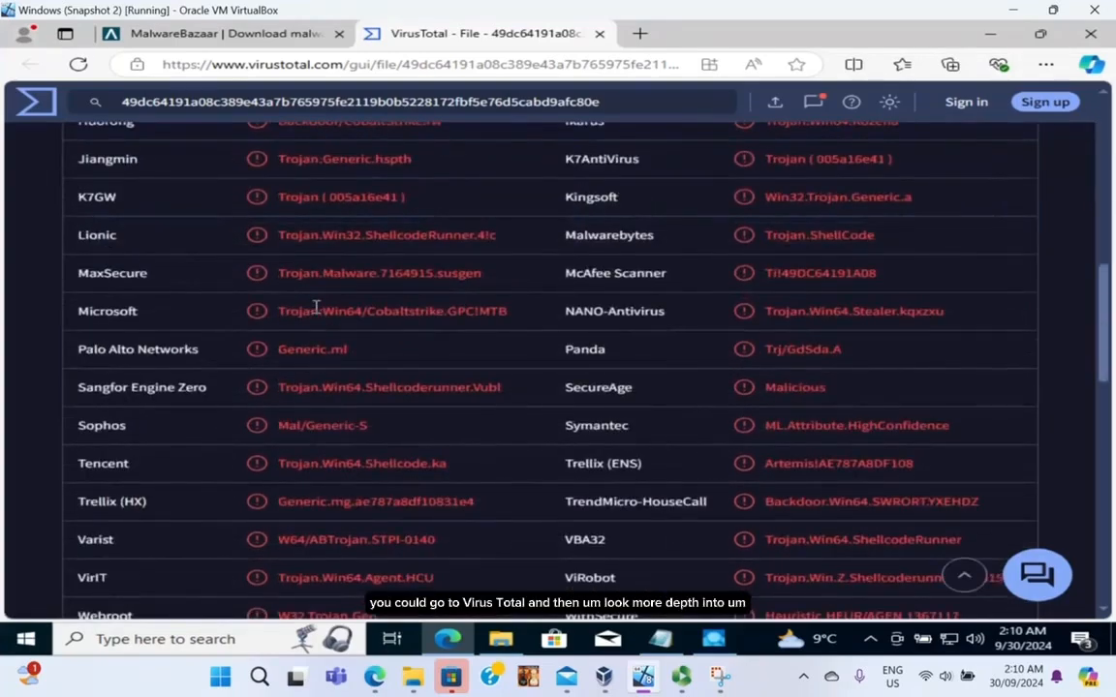
Step: Review the report's file details, including basic properties, history and PE sections, and highlight the imports KERNEL32.dll and msvcrt.dll
scroll(316, 307, up, 8)
click(221, 333)
scroll(408, 388, down, 1)
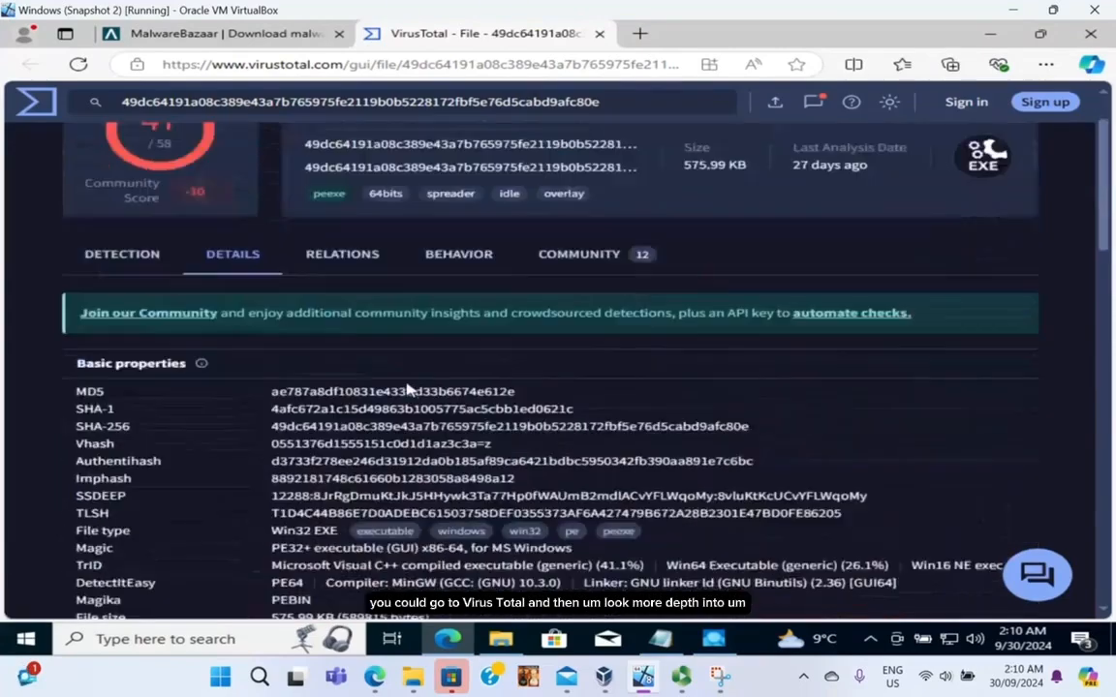
scroll(407, 388, down, 3)
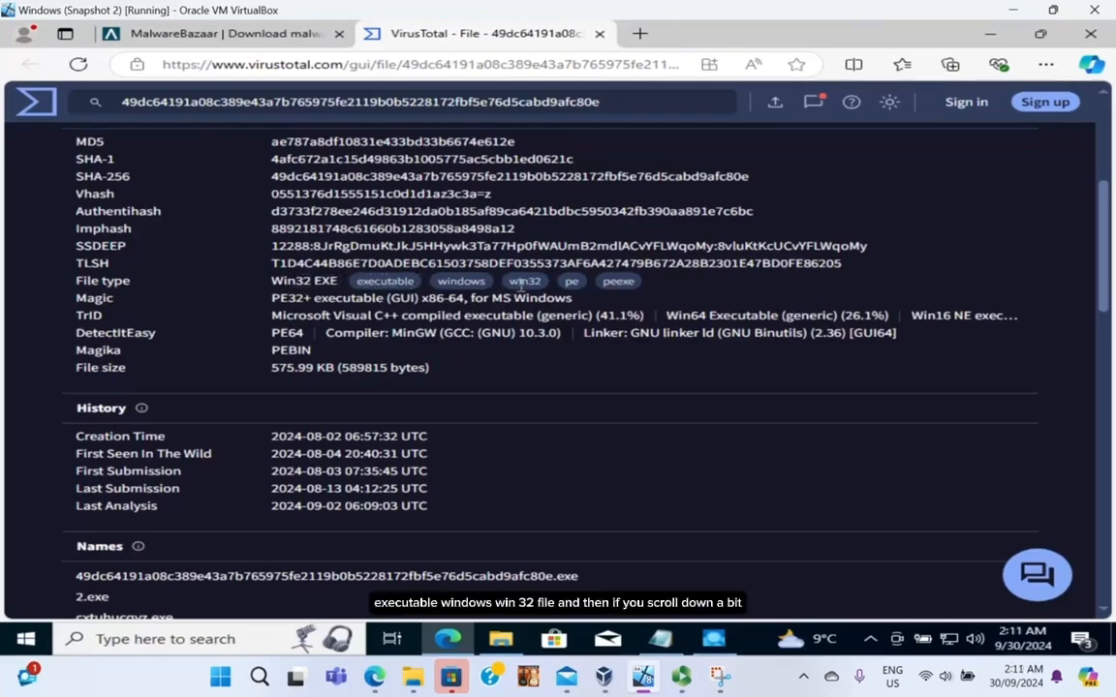
scroll(545, 290, down, 5)
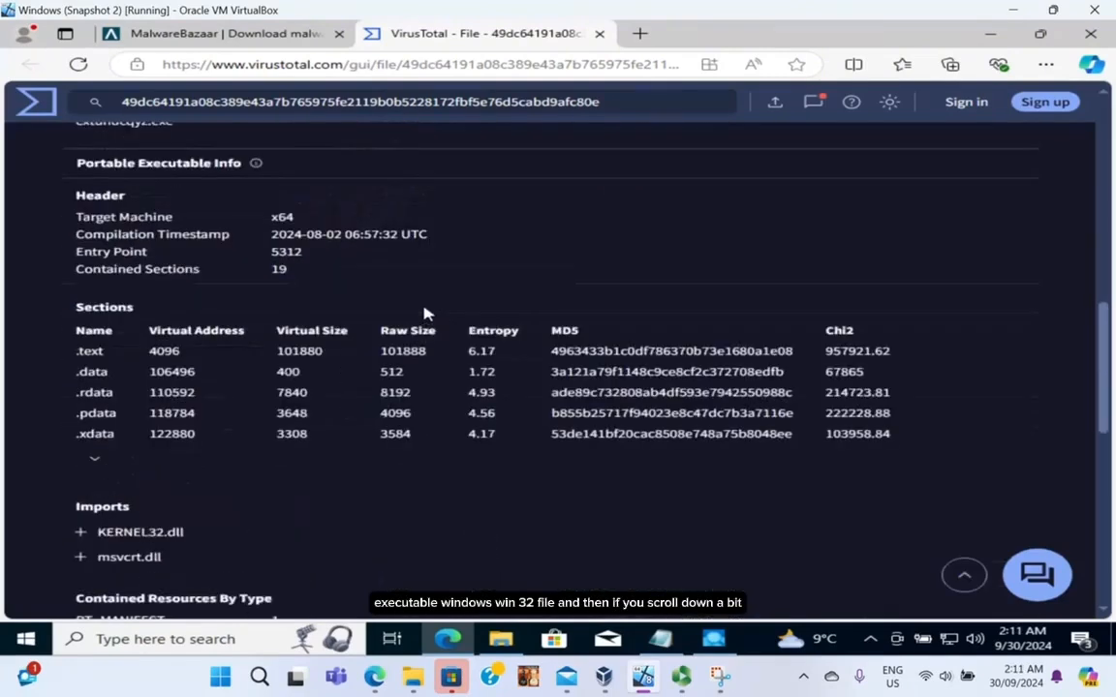
scroll(423, 313, down, 5)
scroll(220, 223, up, 2)
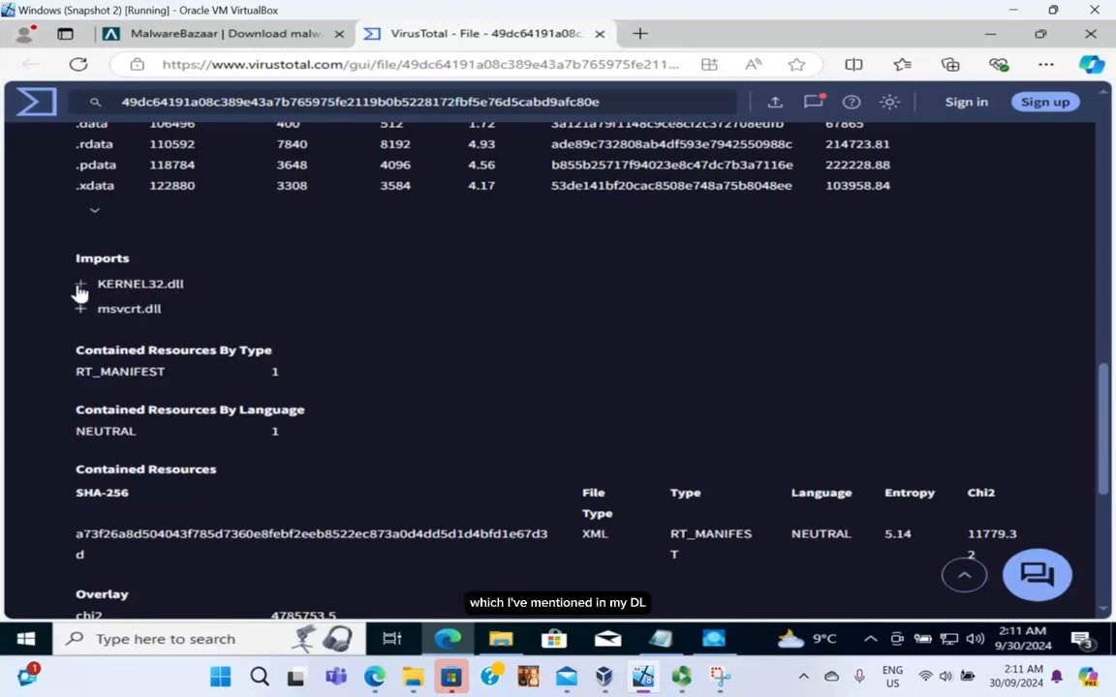
drag(163, 308, 75, 290)
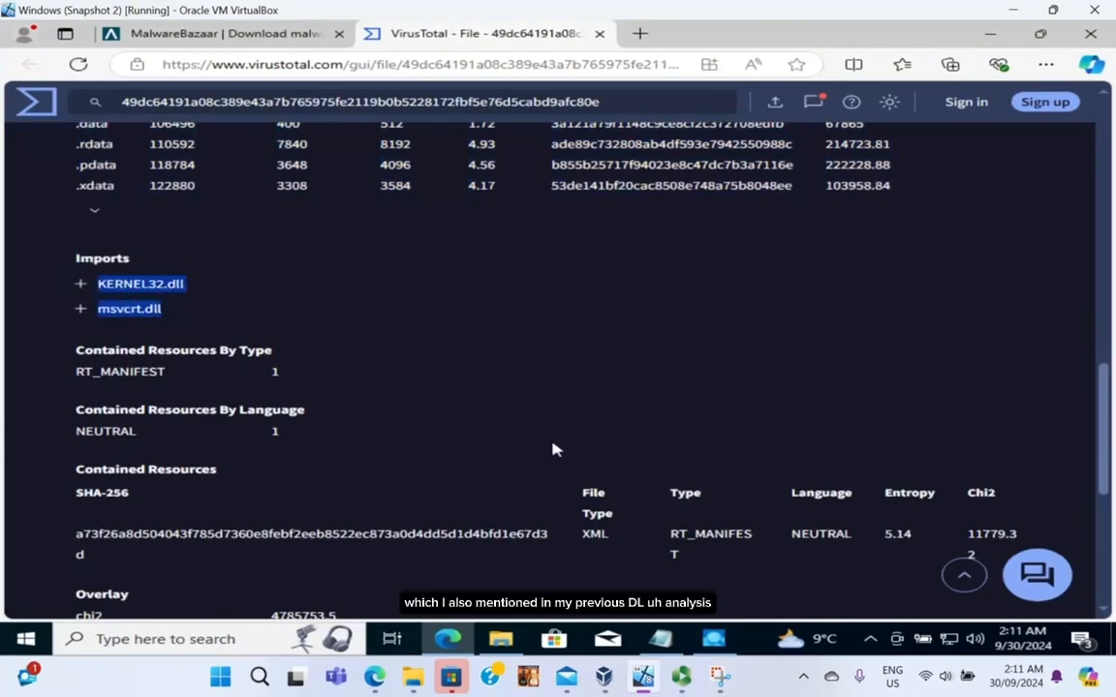
Step: Return to Process Explorer, enlarge the DLL list, and locate kernel32.dll, msvcrt.dll and mswsock.dll among the sample's DLLs
click(712, 639)
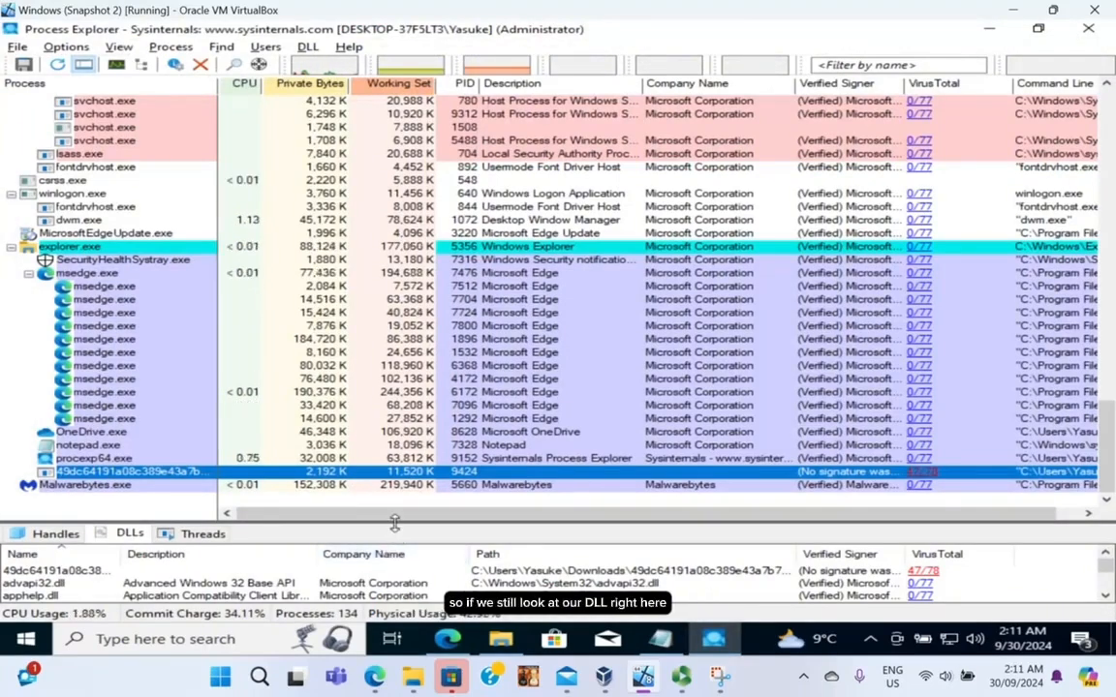
drag(394, 523, 251, 186)
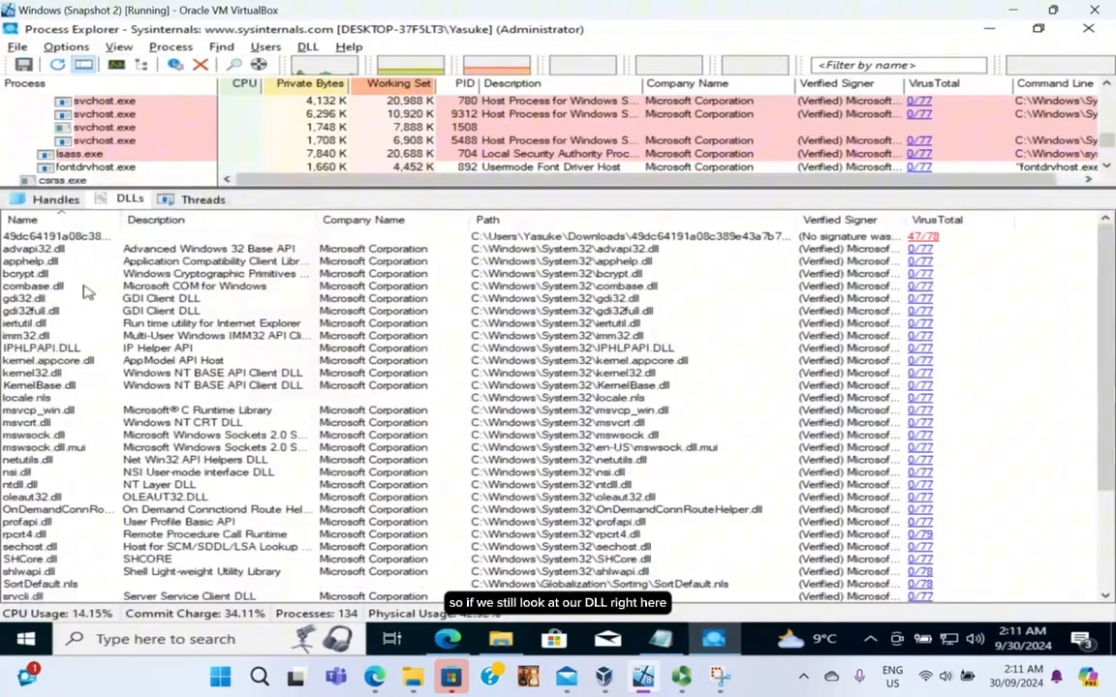
click(60, 374)
click(34, 423)
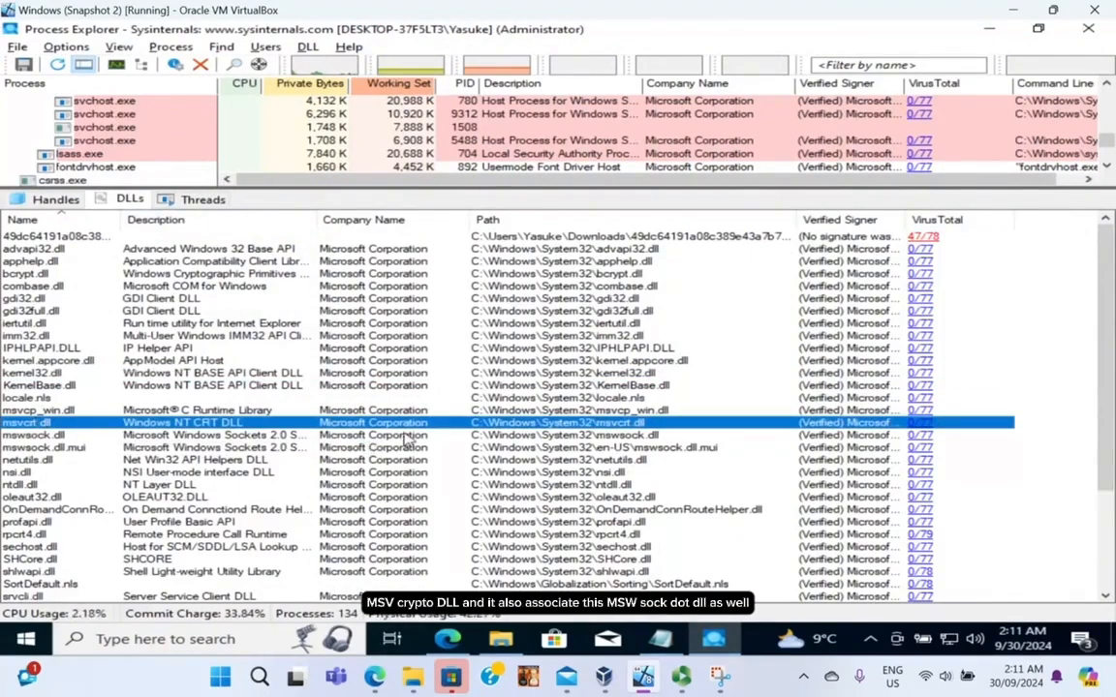
click(45, 436)
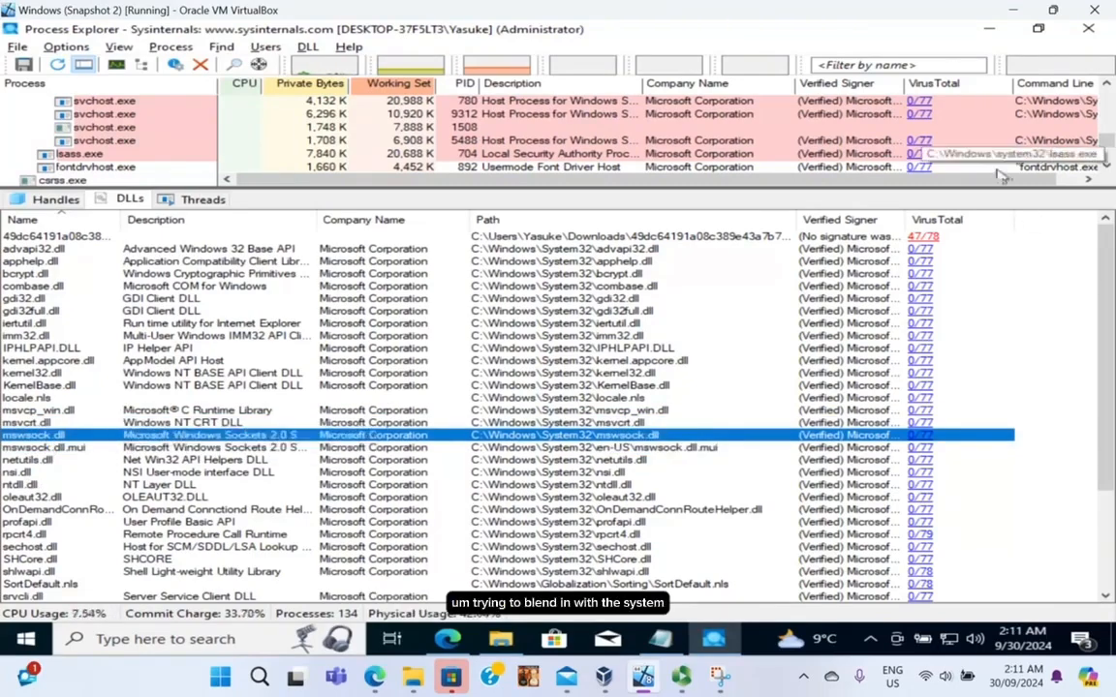
Step: Enlarge the process list, open the 49dc64191a08c389... process's properties with its environment variables, and maximize the properties window
drag(800, 187, 738, 574)
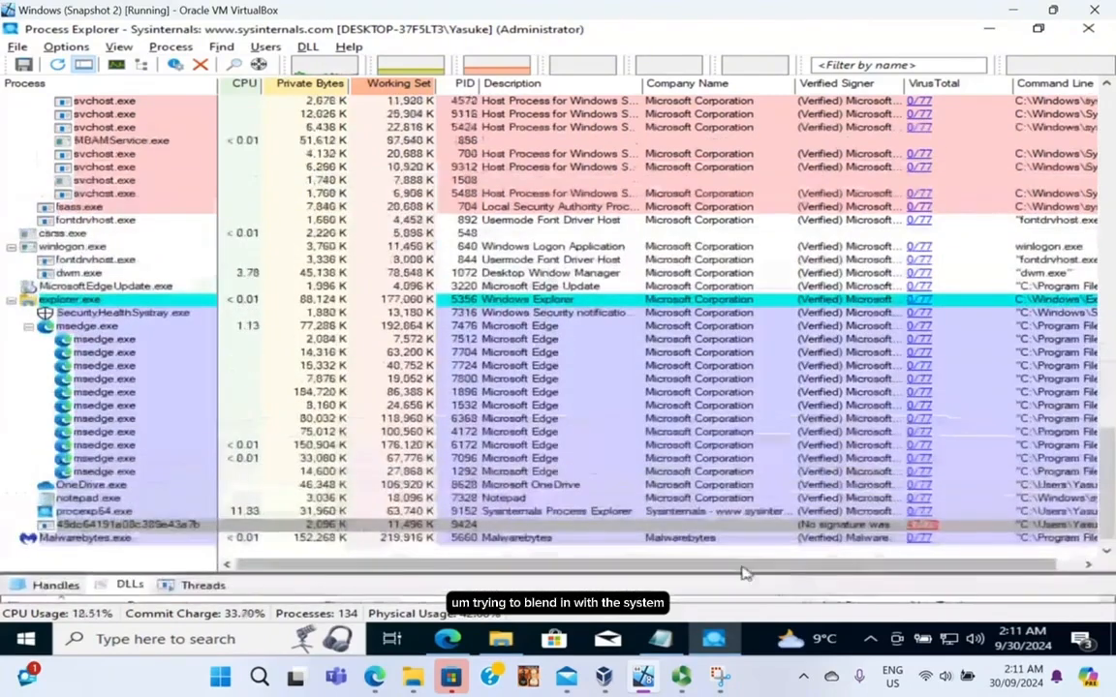
right_click(334, 528)
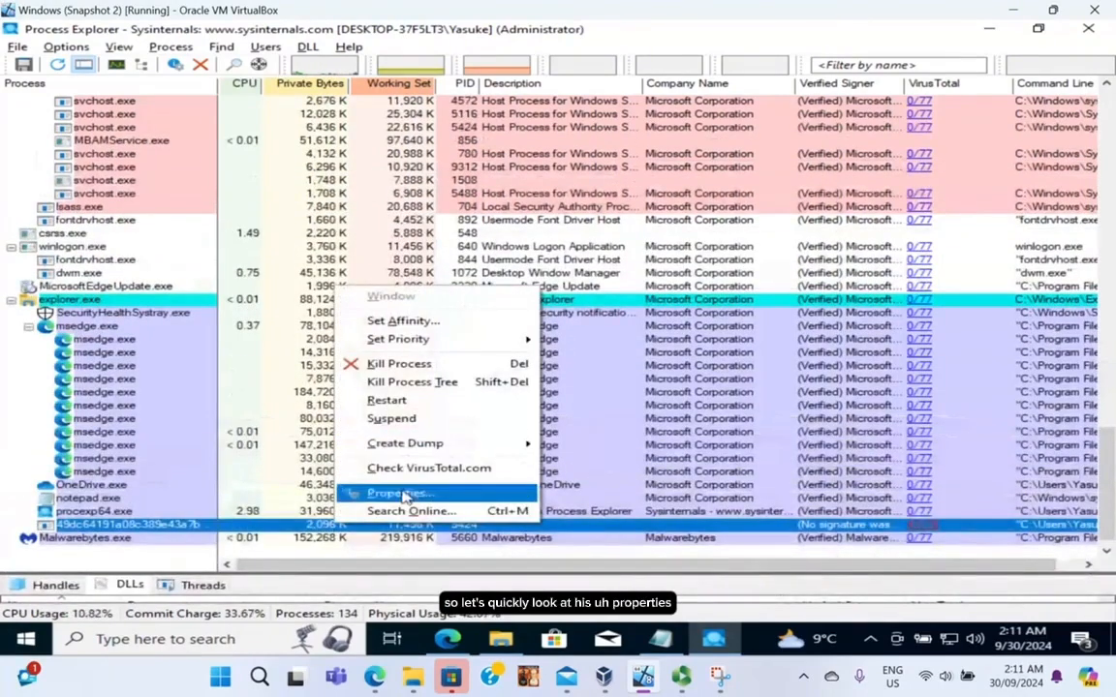
click(405, 494)
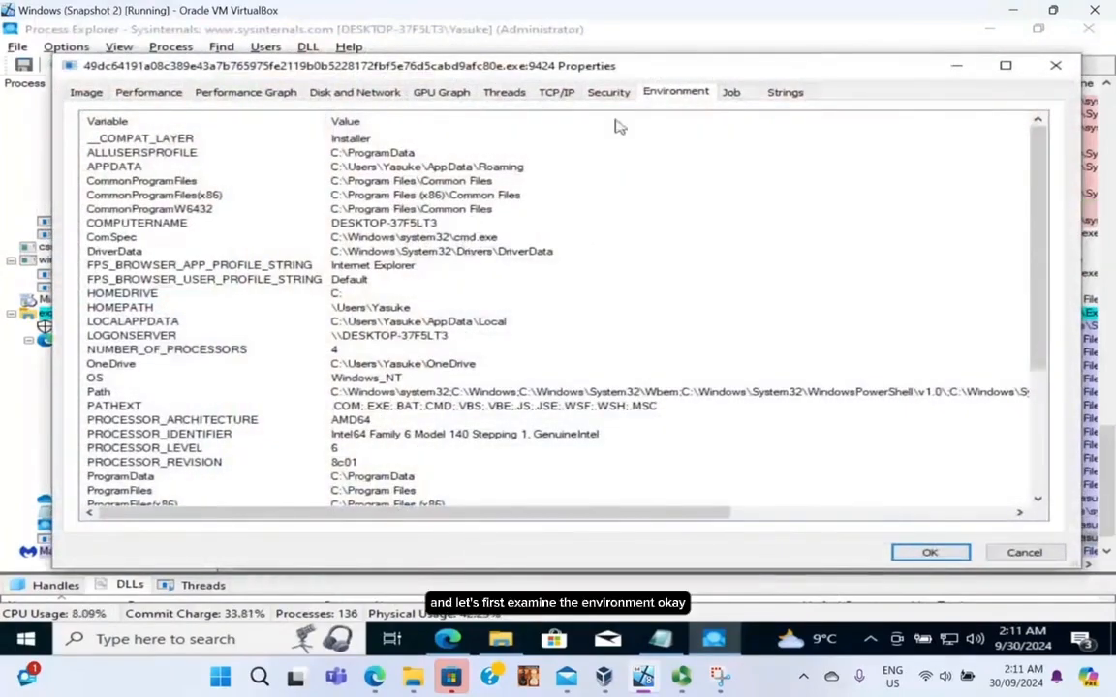
click(1005, 65)
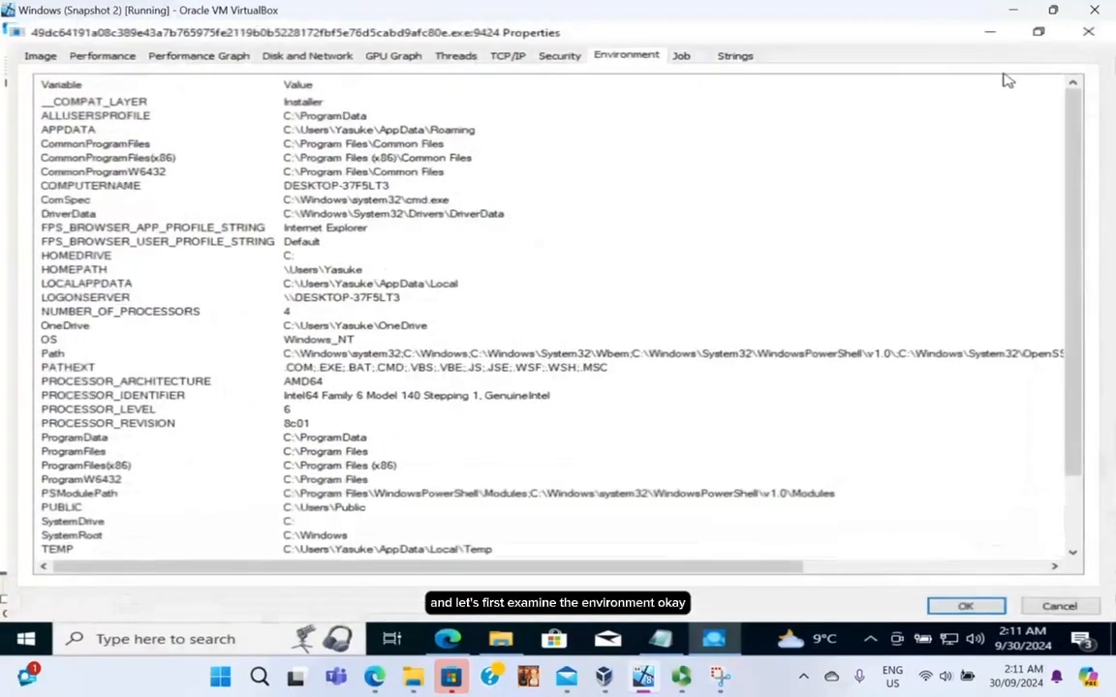
Step: Examine the sample's environment variables, including LOCALAPPDATA and DriverData
scroll(610, 276, down, 2)
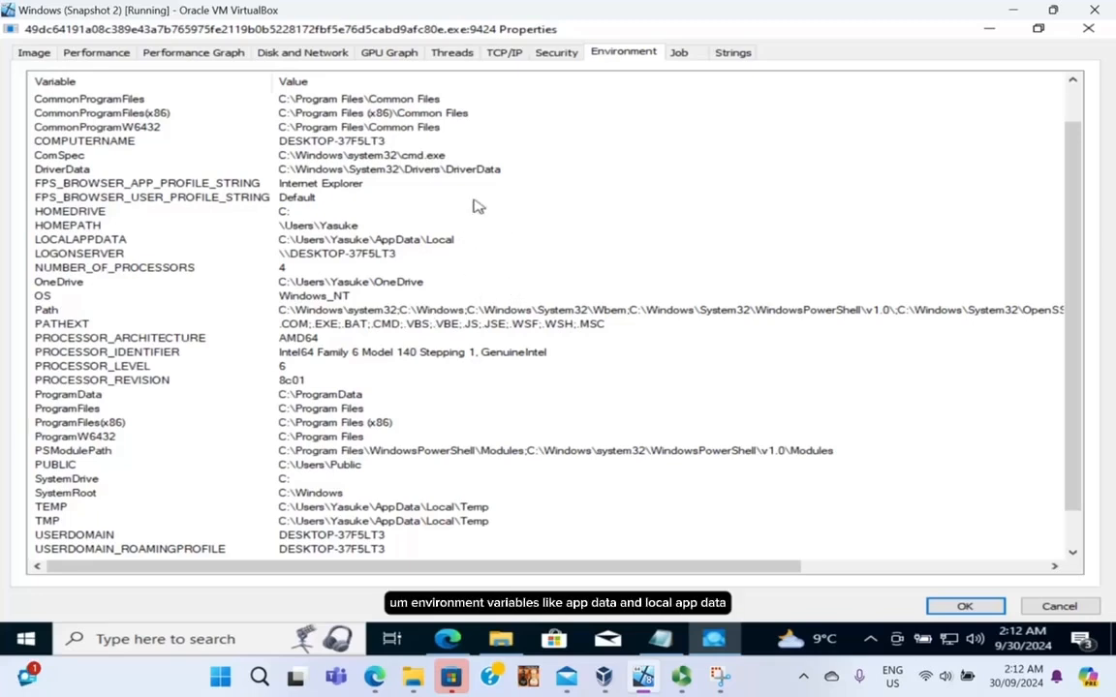
click(445, 244)
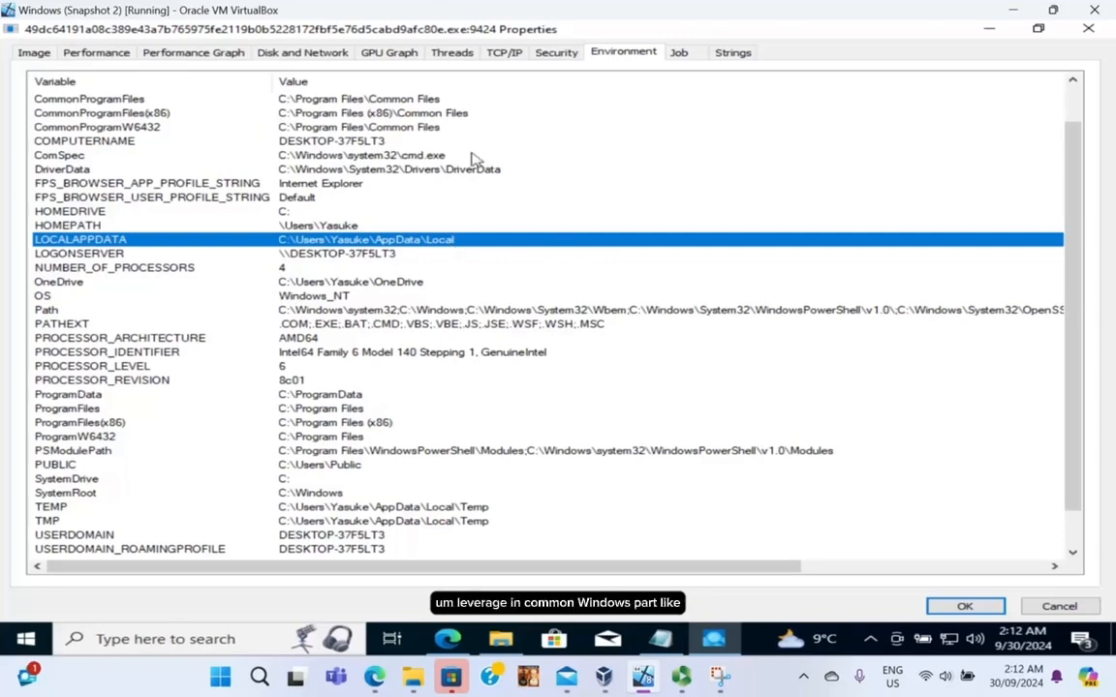
click(419, 167)
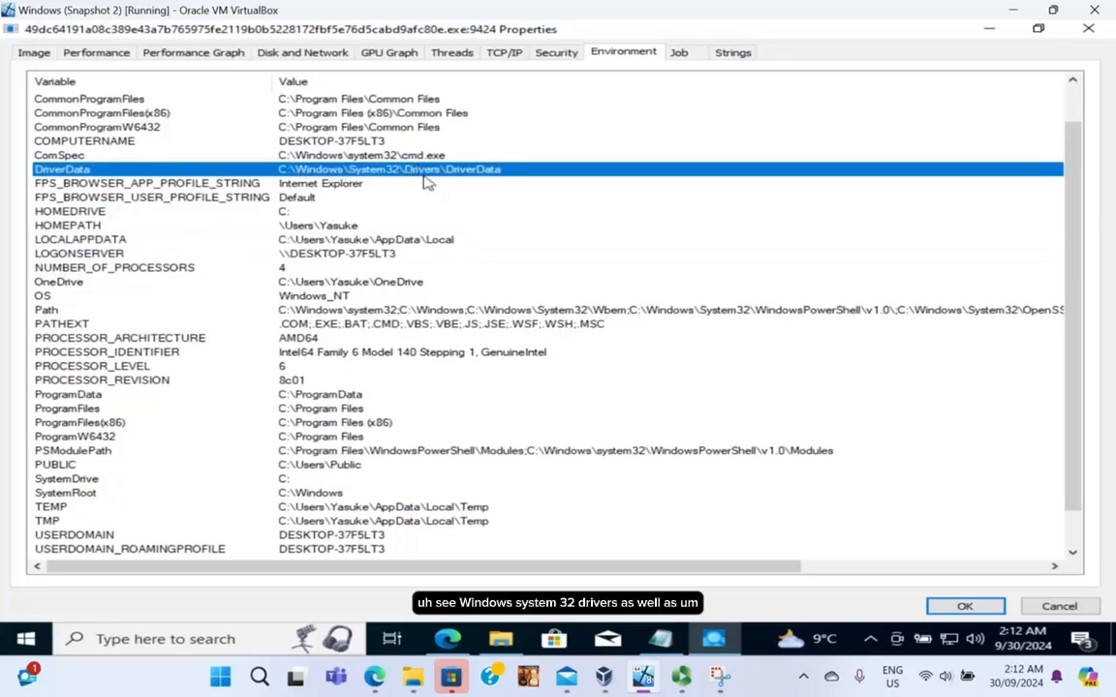
click(392, 242)
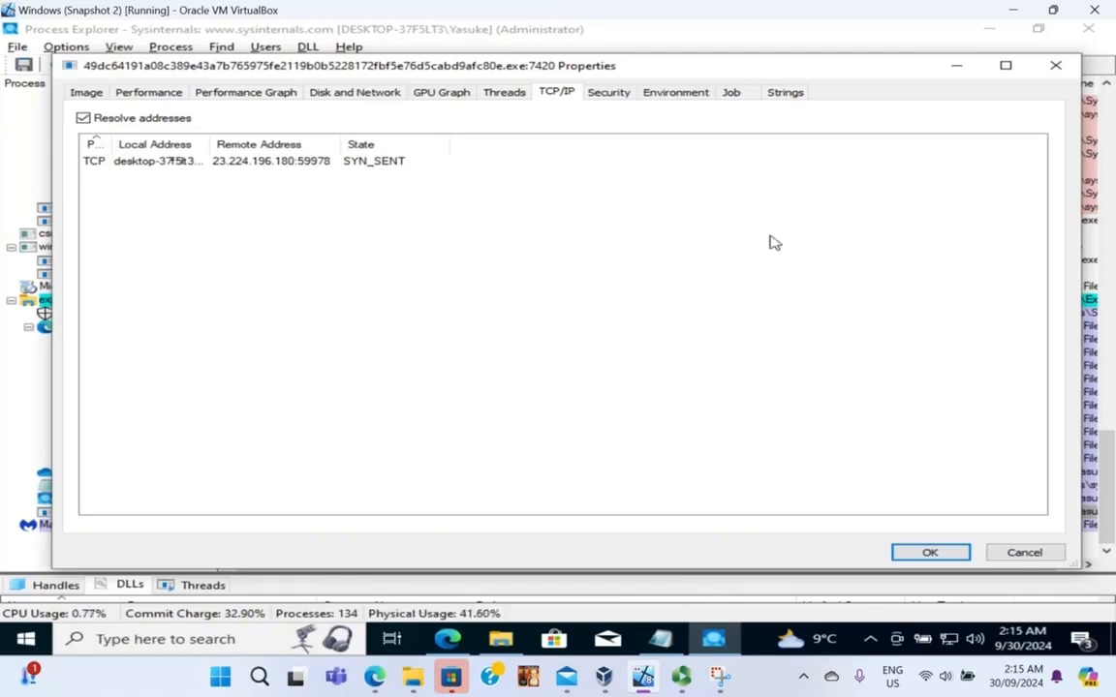
Step: Minimize the sample's properties window and Process Explorer, and run tcpview64 from the SysinternalsSuite search results as administrator, allowing the elevation
click(959, 68)
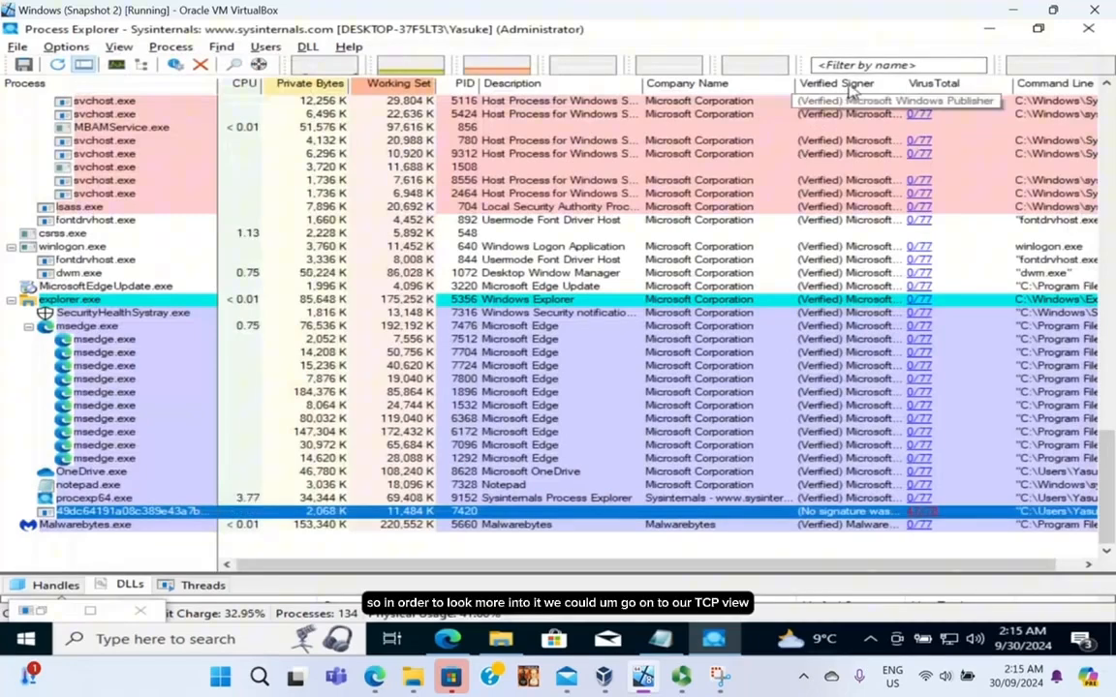
click(986, 32)
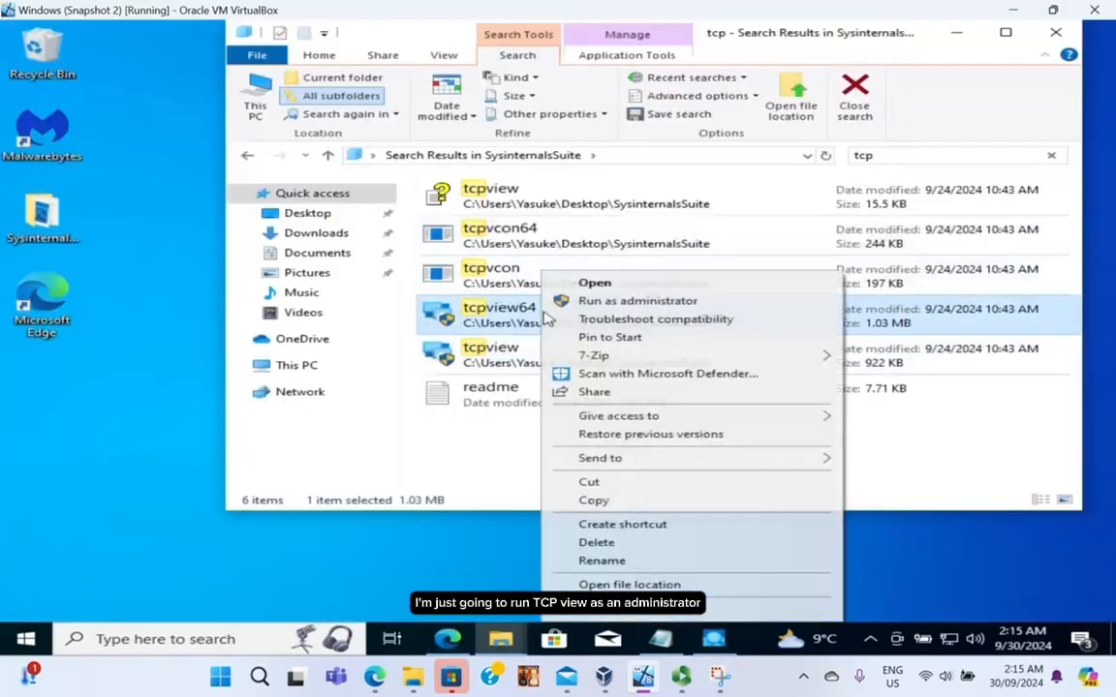
click(593, 307)
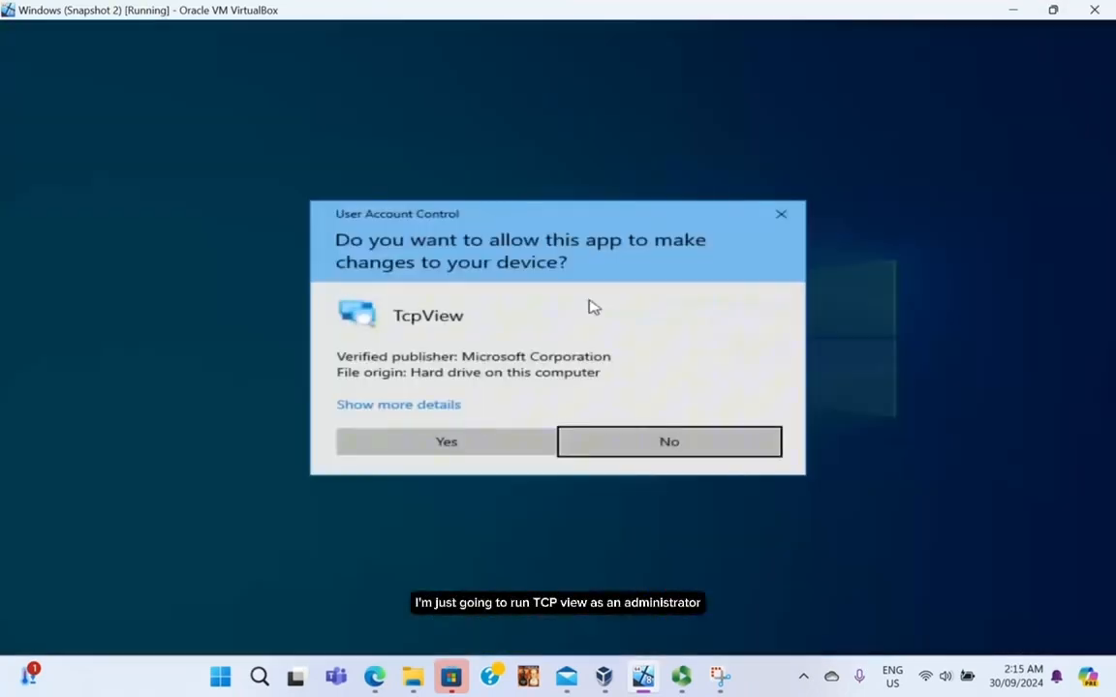
click(463, 442)
Step: Locate the 49dc64191a08c389... process in TCPView, hide the UDP v4 and UDP v6 endpoints, and reselect the sample's connection
scroll(287, 420, down, 2)
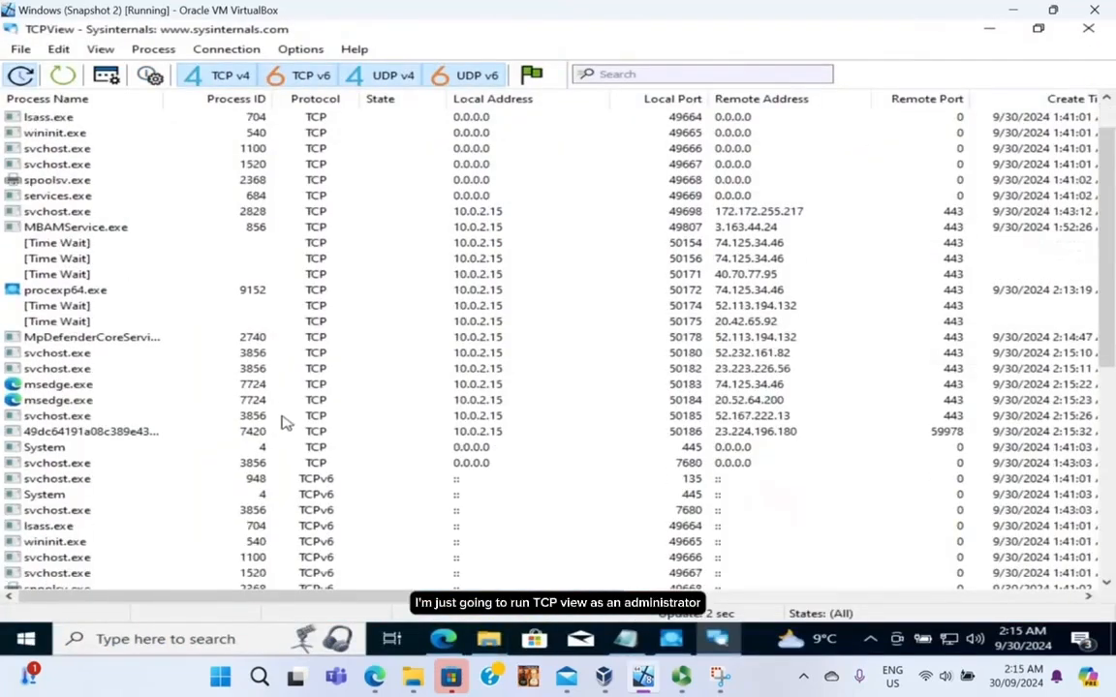
click(63, 387)
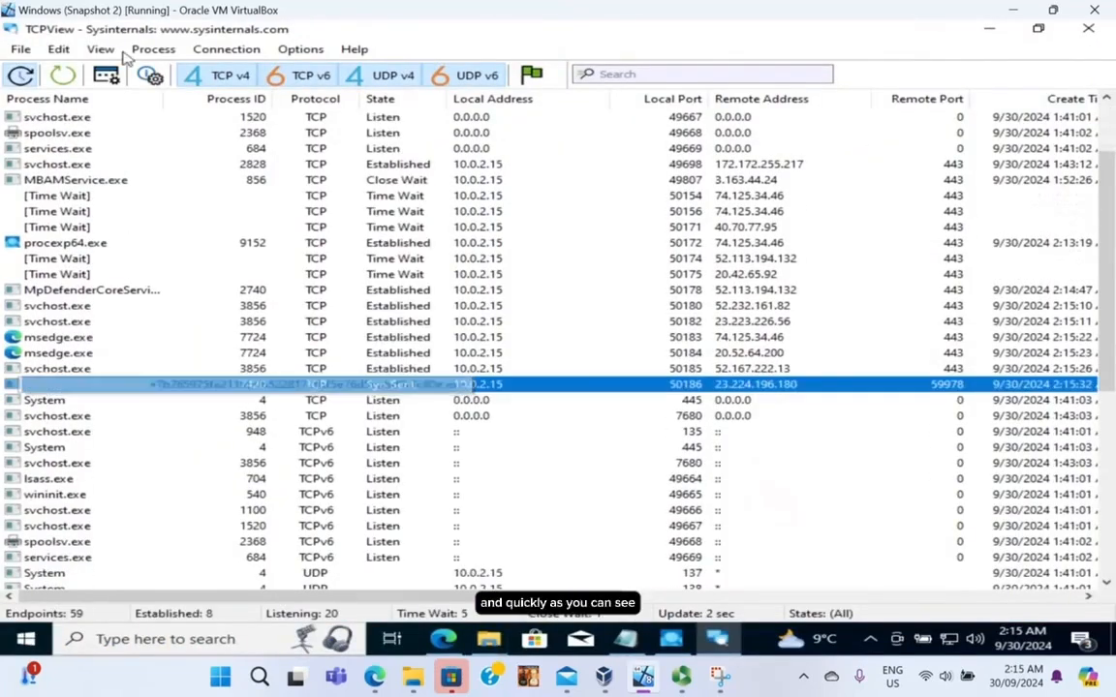
click(385, 75)
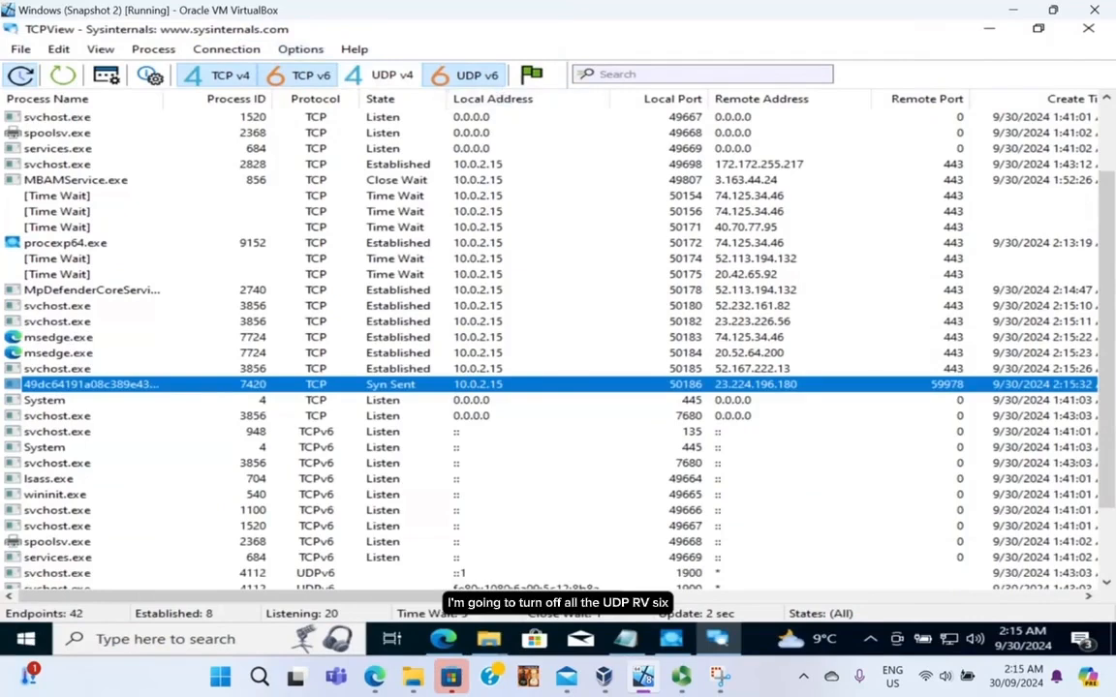
click(463, 75)
click(140, 401)
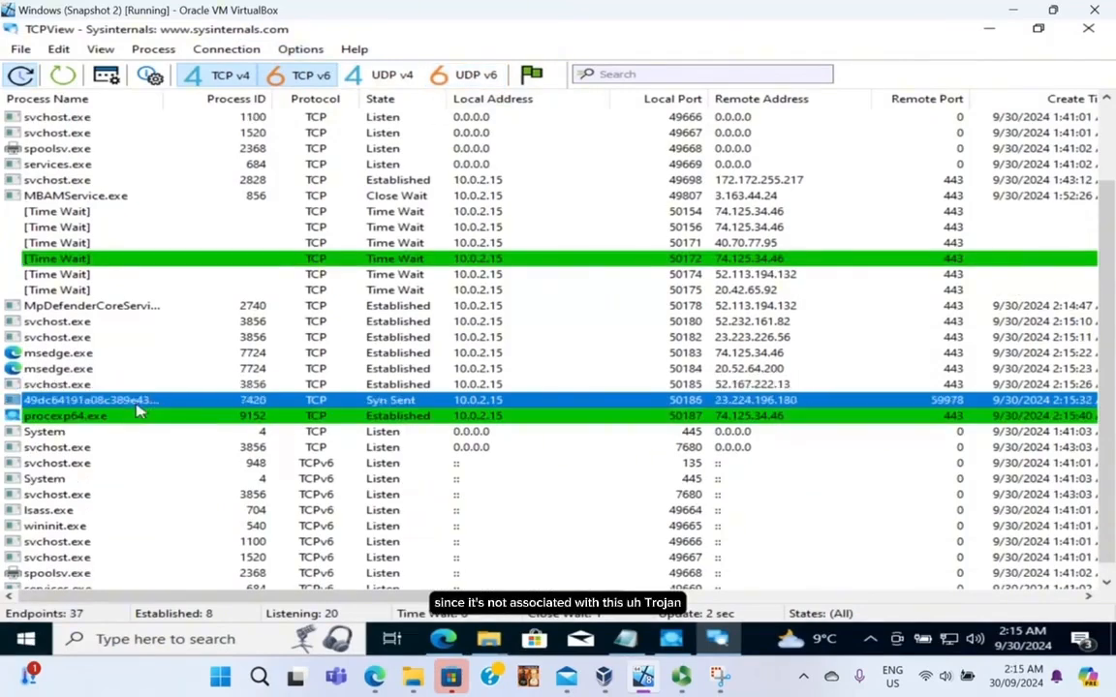
Step: Examine the sample's TCP connection, comparing its state, remote address and remote port with those of the other processes
click(158, 387)
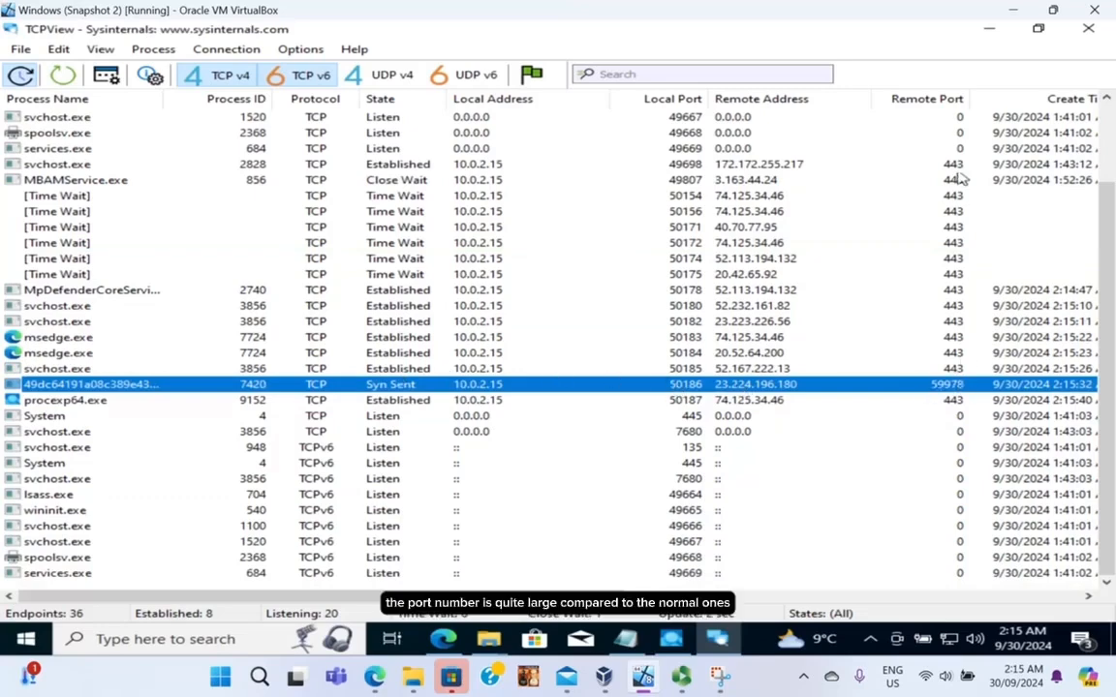
scroll(852, 368, up, 2)
scroll(846, 374, down, 2)
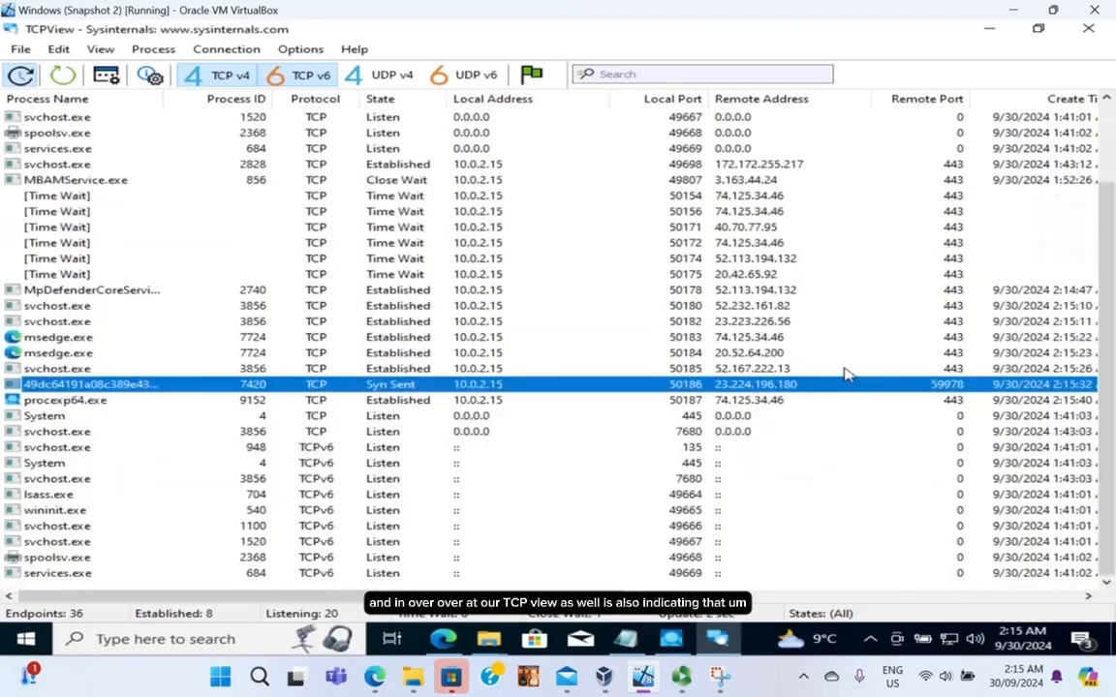
scroll(842, 377, up, 2)
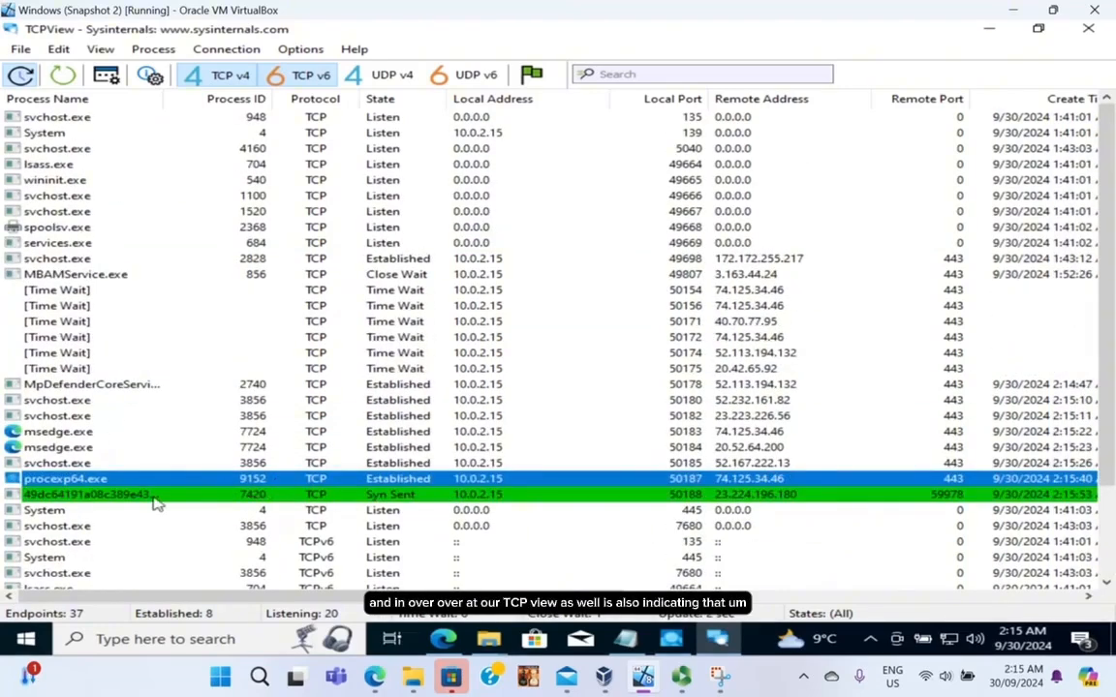
click(274, 497)
click(387, 479)
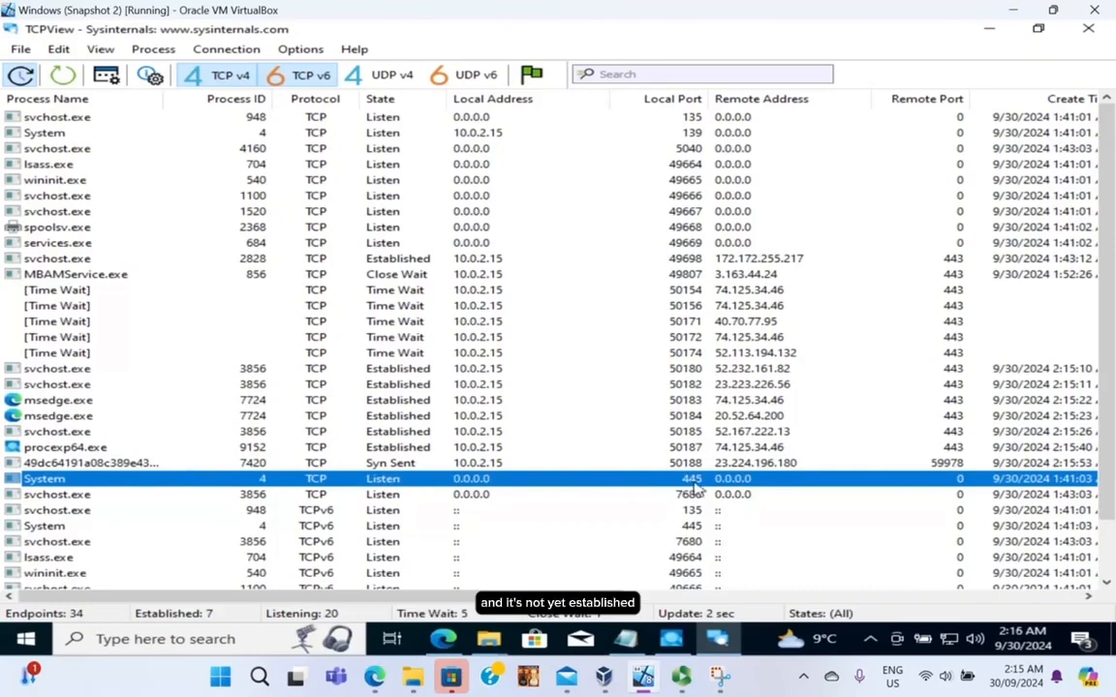
click(267, 465)
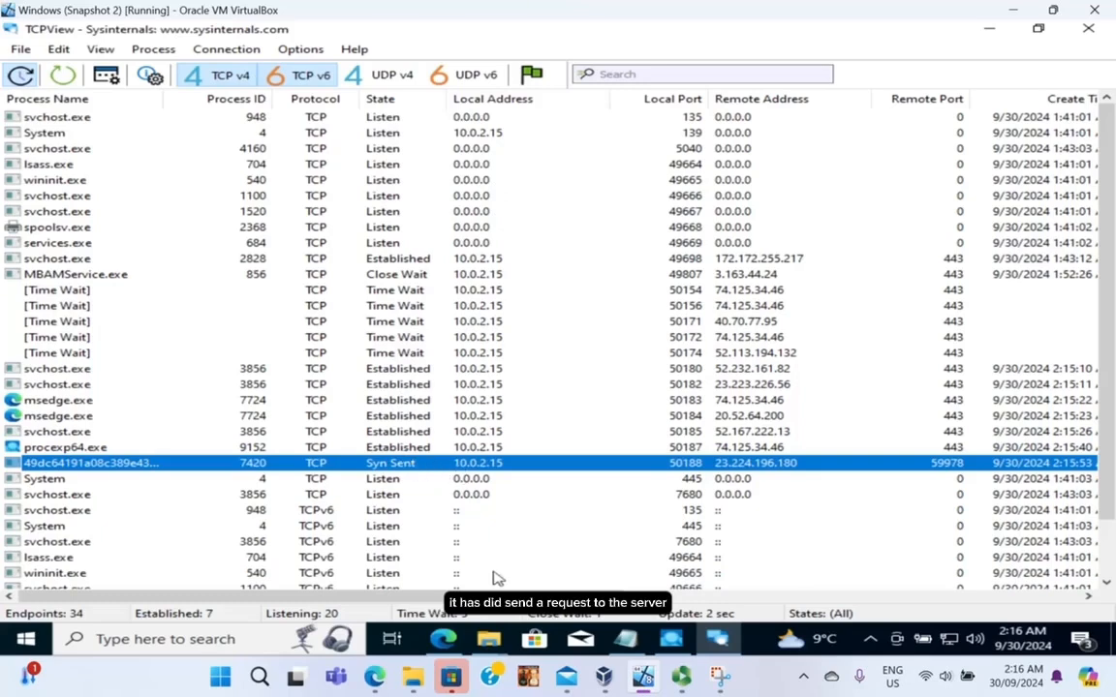
Step: Examine the sample's sent and received packet and byte columns, sorting the connections by Recv Packets, Sent Bytes and Recv Bytes
drag(535, 596, 990, 629)
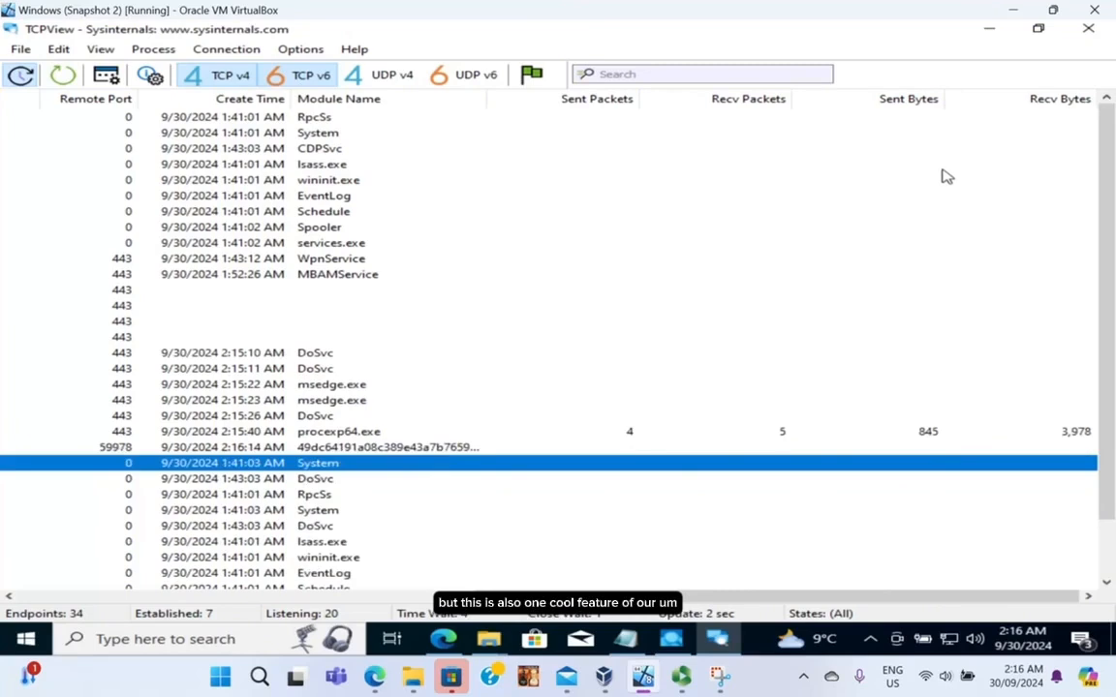
click(462, 451)
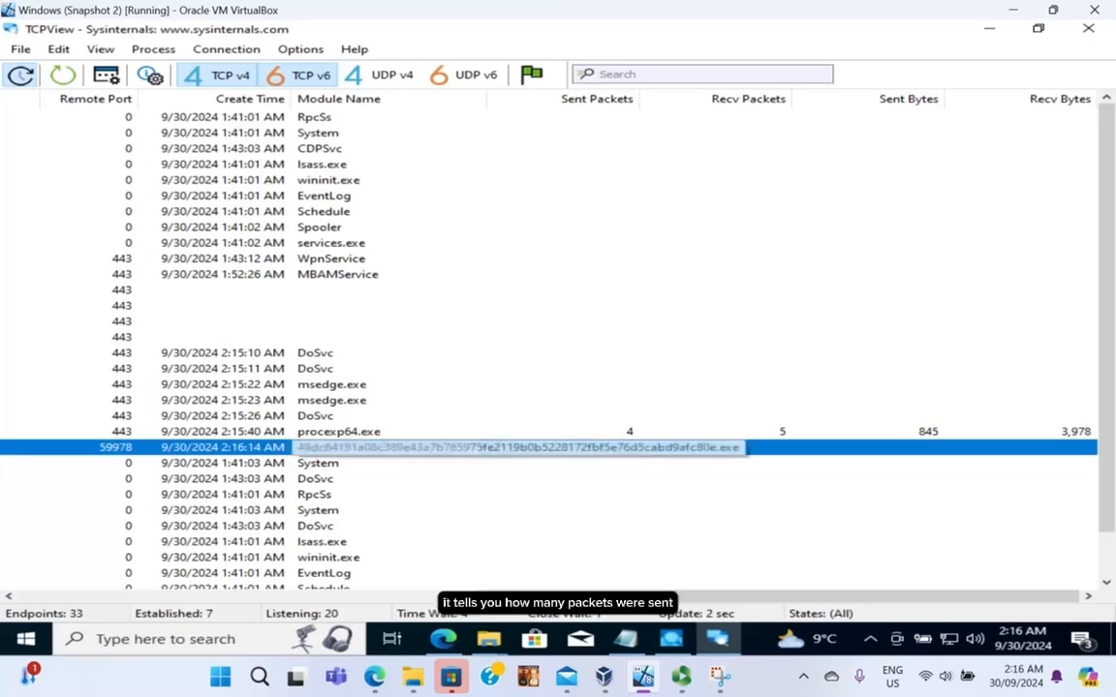
click(746, 99)
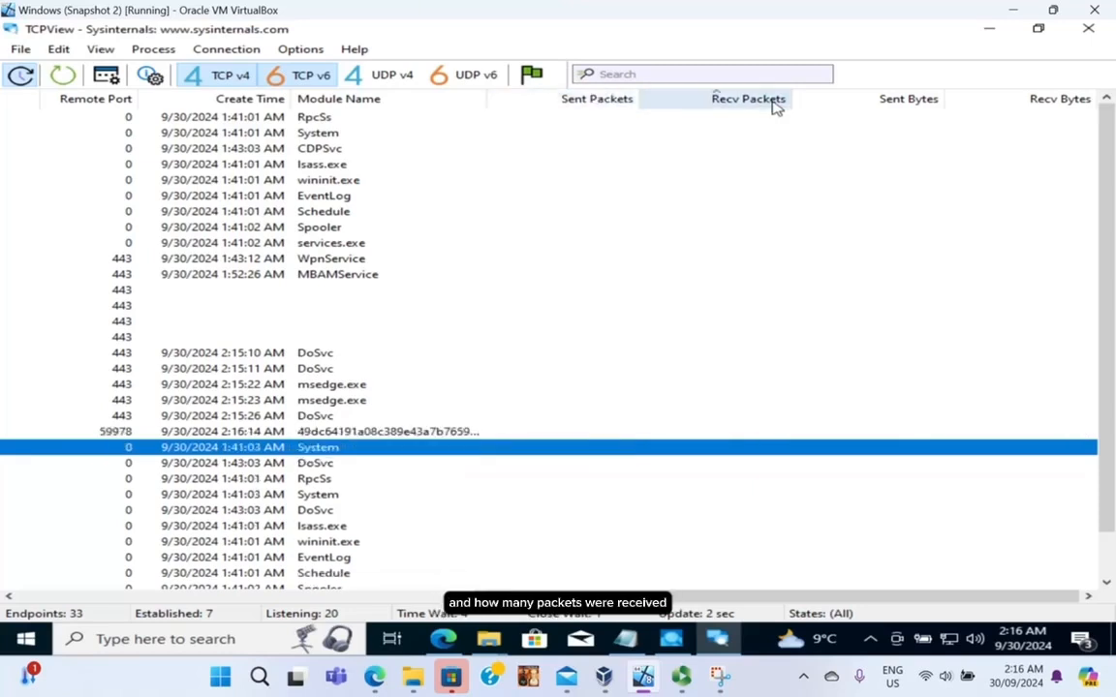
click(1025, 100)
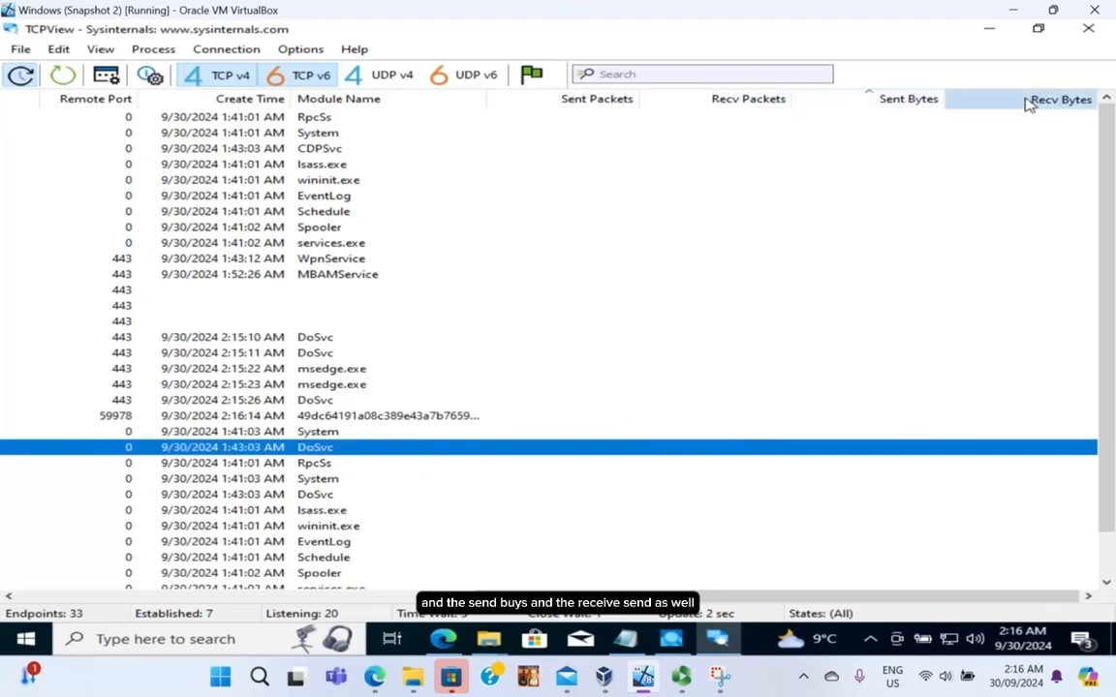
click(431, 417)
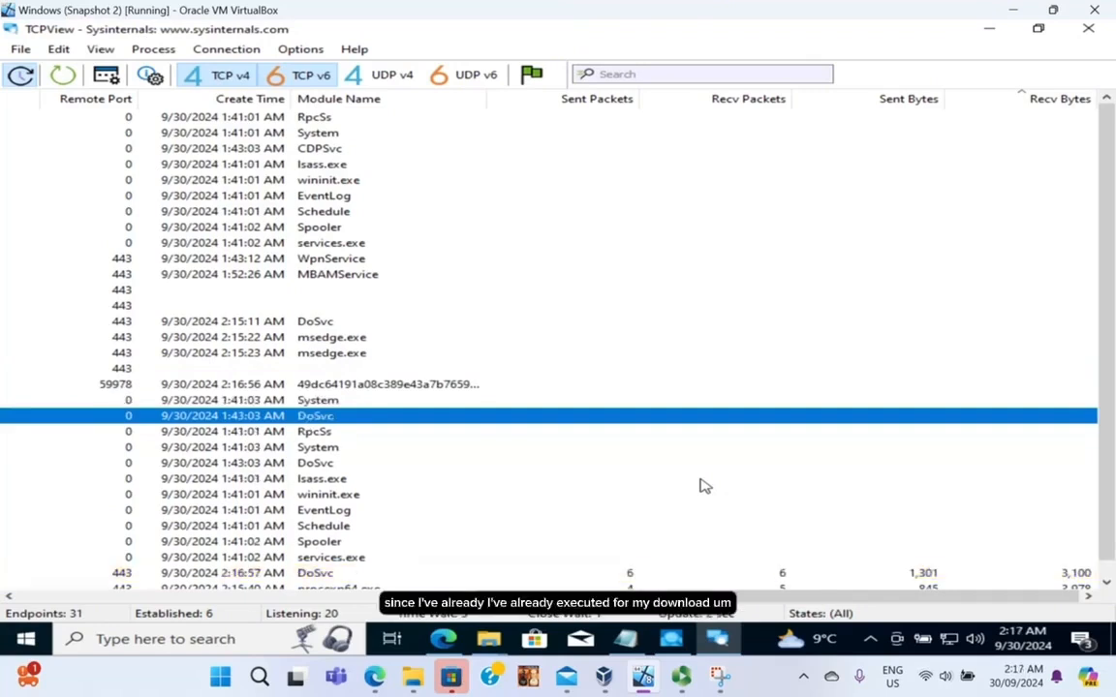
Step: Show the Downloads folder in File Explorer, select the extracted 49dc64191a08c389... sample folder, and return to TCPView
click(488, 638)
click(387, 533)
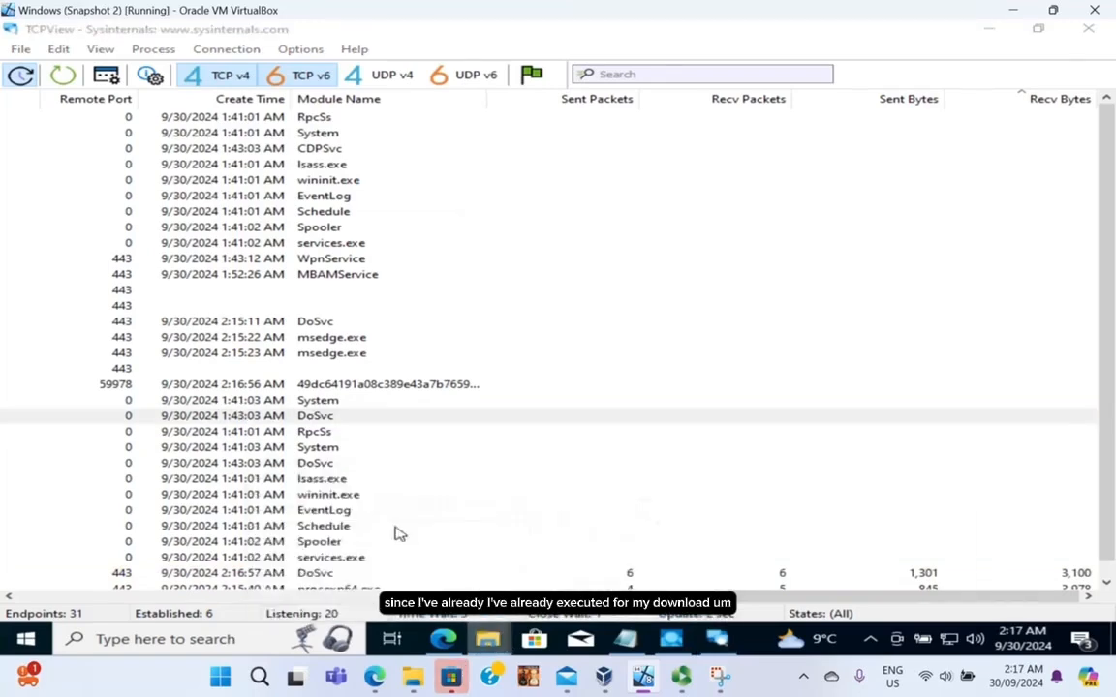
click(281, 339)
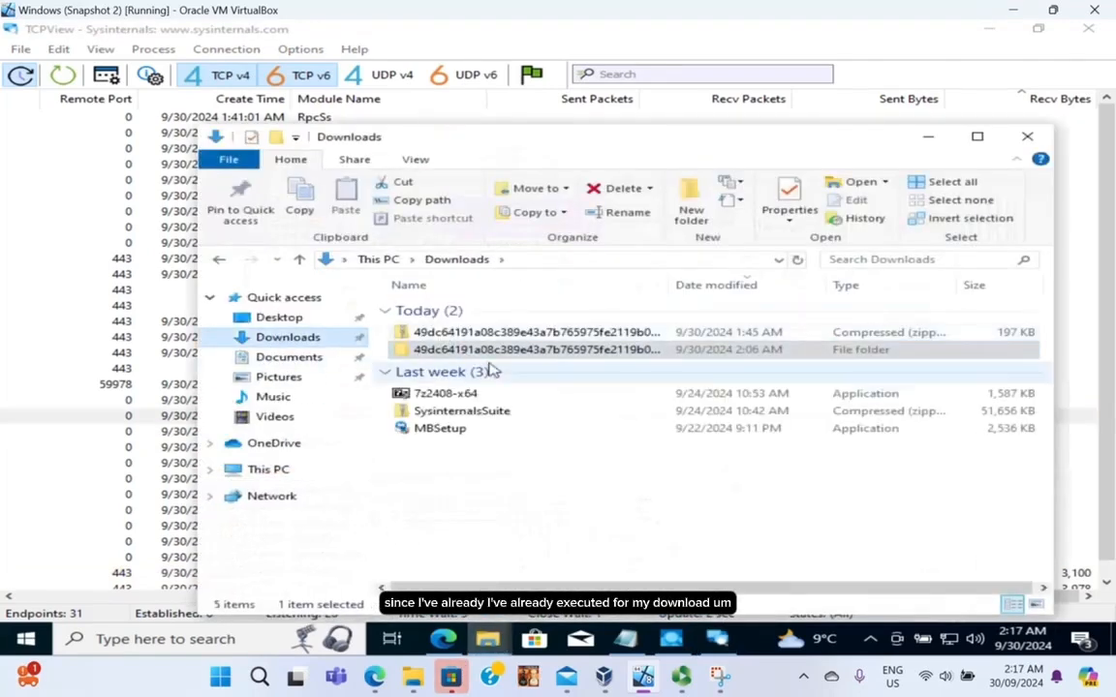
click(542, 353)
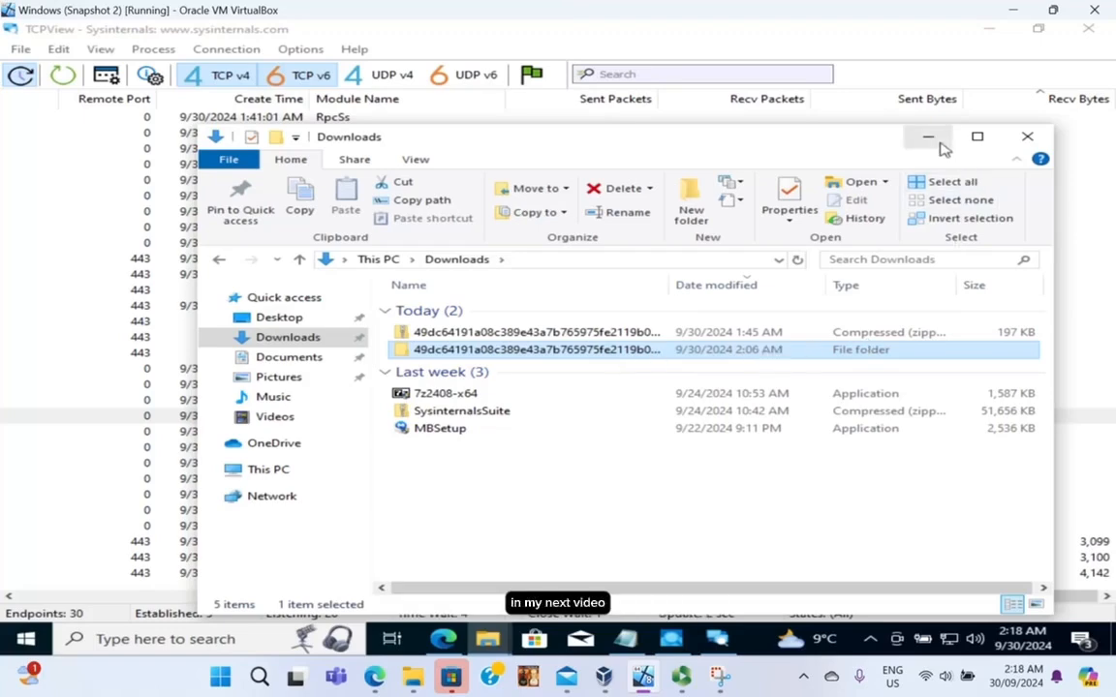
click(1027, 137)
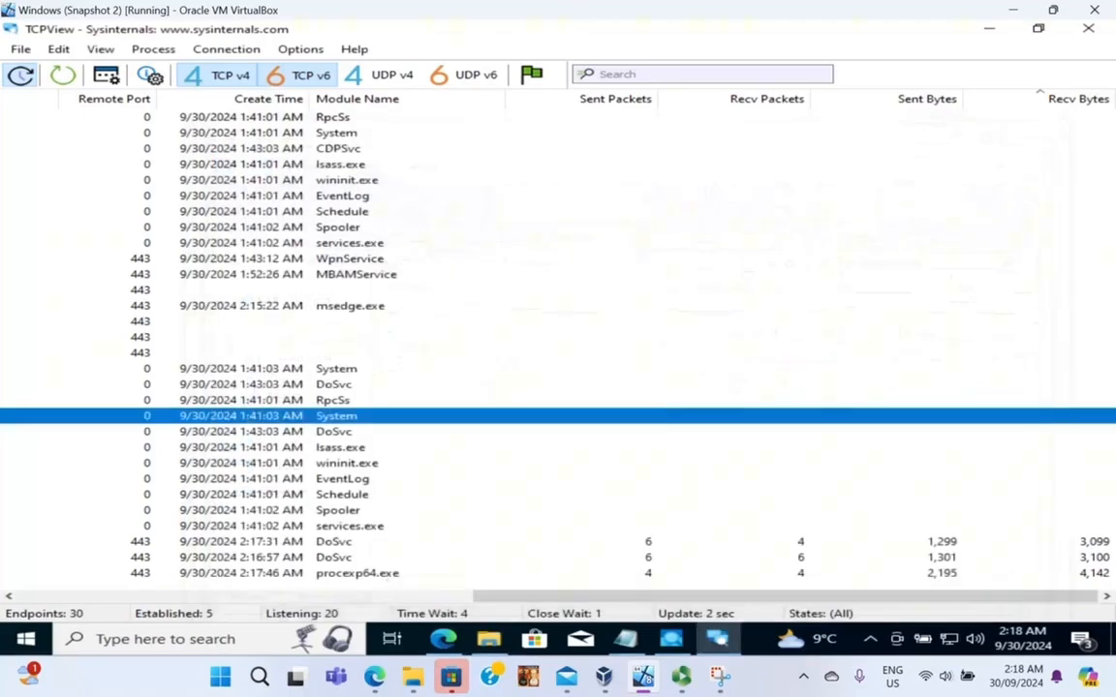
click(680, 677)
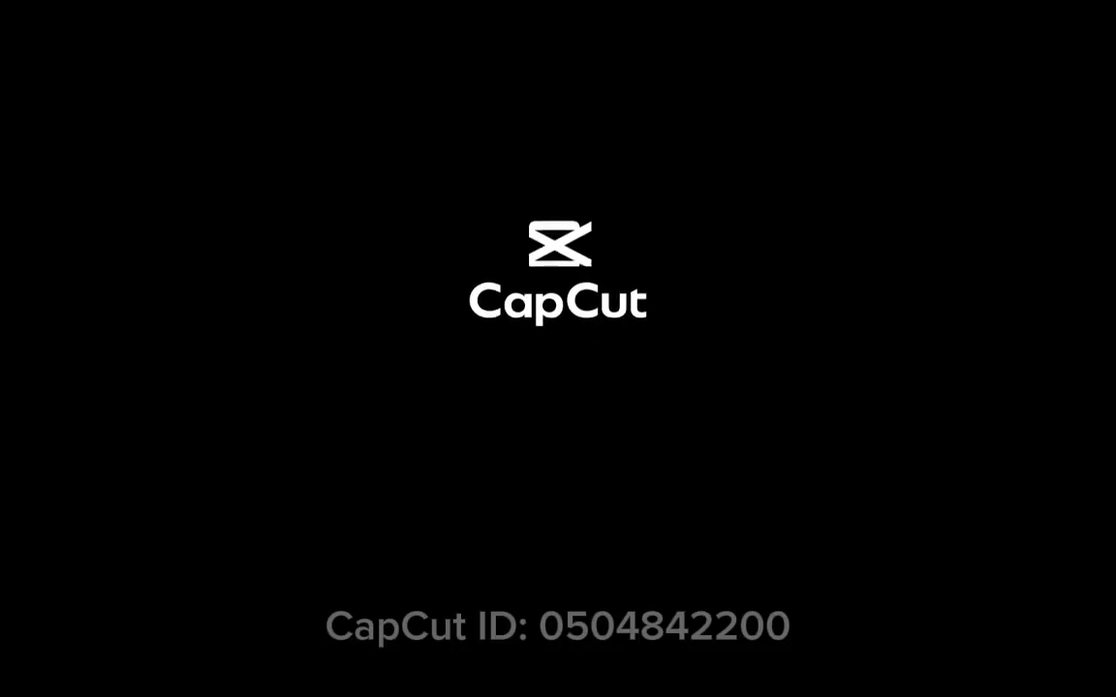